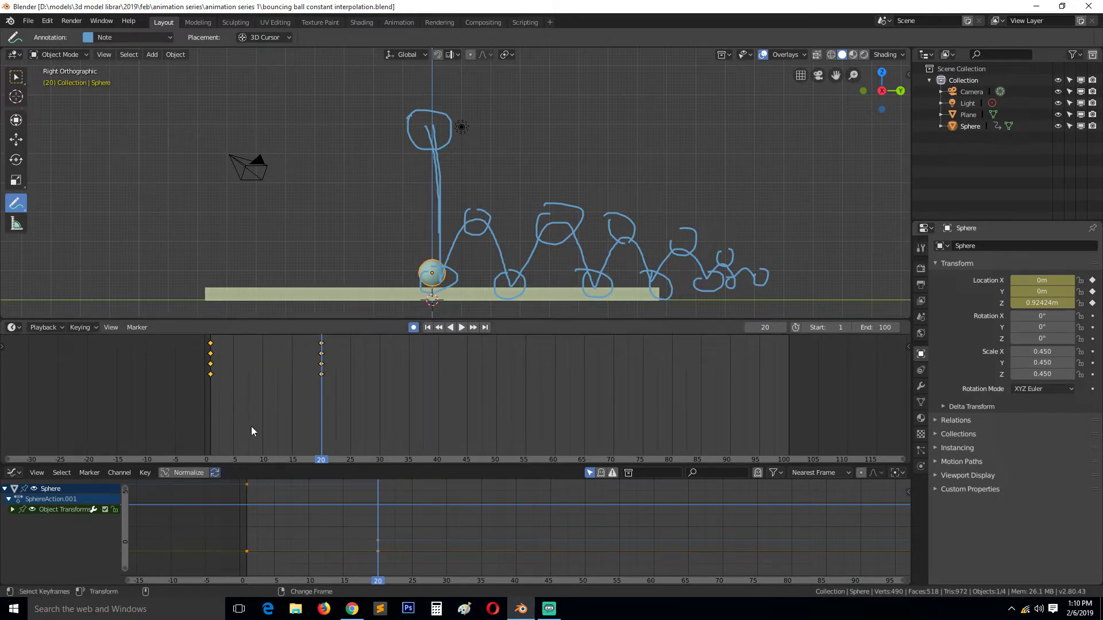
- Frame the stepped Z curve in the Graph Editor, play the bounce from the start, and stop on frame 21
click(266, 512)
key(Home)
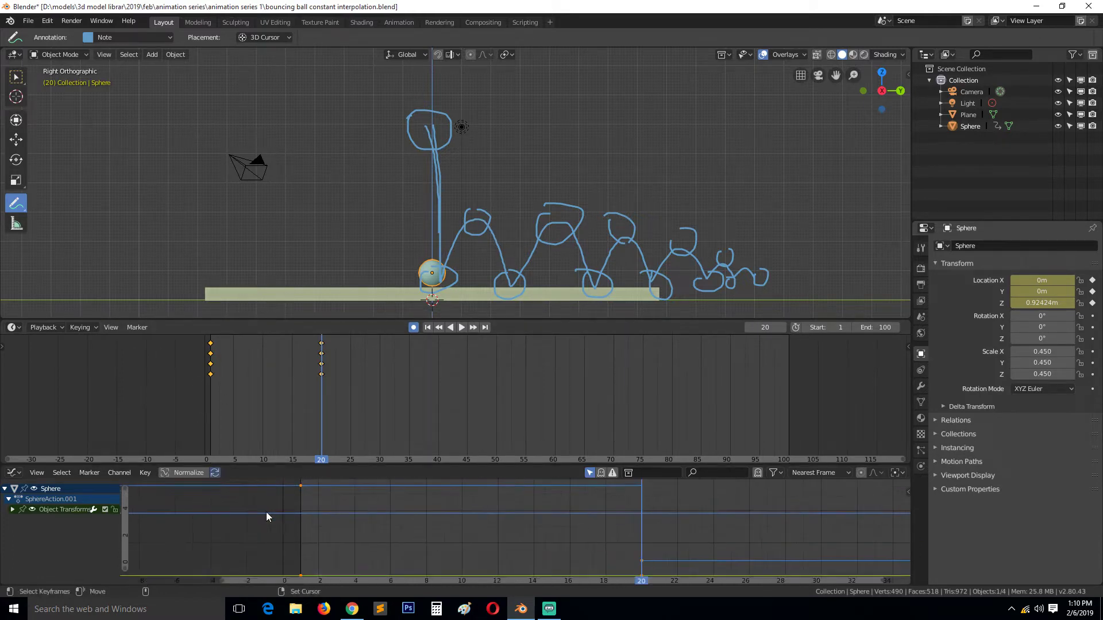
scroll(266, 512, down, 3)
key(shift+Left)
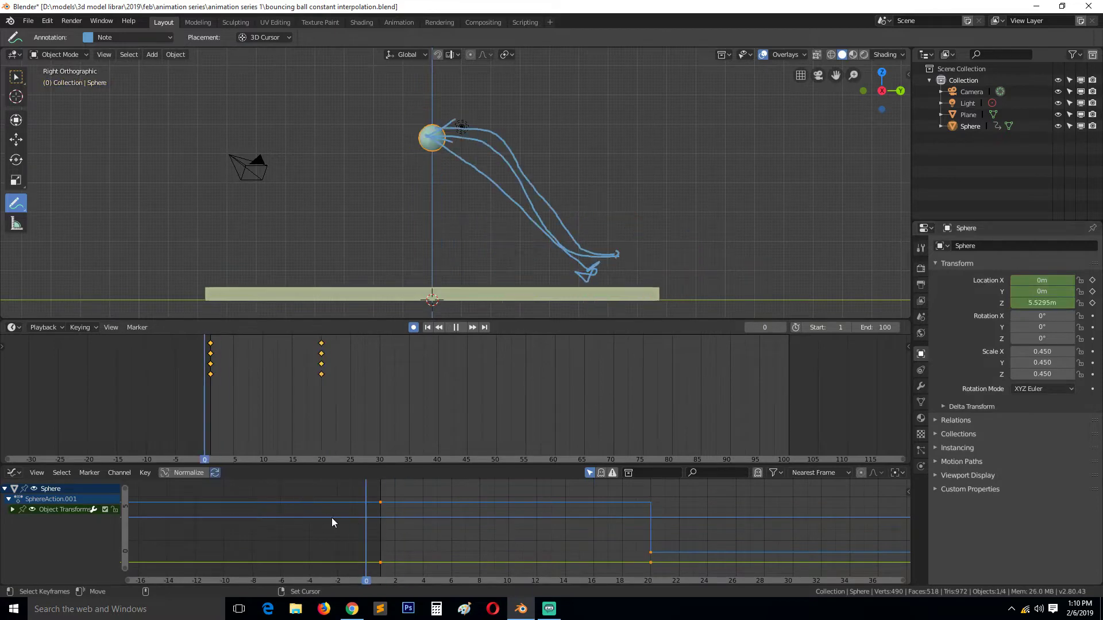
key(space)
key(space)
drag(384, 499, 661, 504)
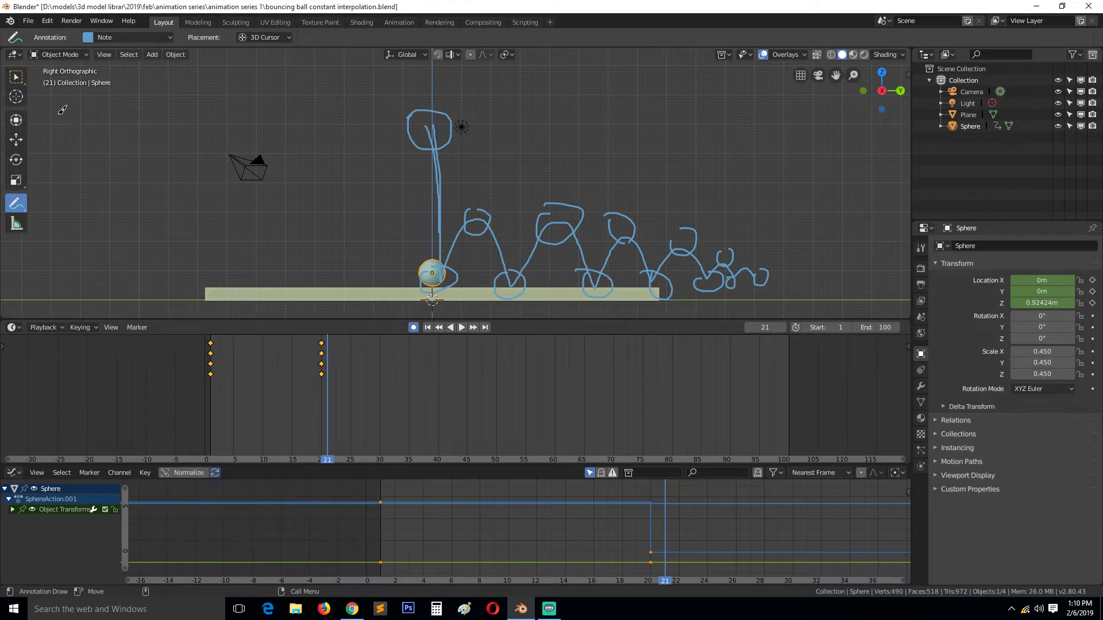
- Undo a test annotation and show the Annotations panel in the N sidebar, collapsing View and 3D Cursor
mouse_move(62, 109)
mouse_down()
mouse_move(47, 144)
mouse_move(57, 108)
mouse_up()
key(ctrl+z)
key(n)
scroll(885, 229, down, 5)
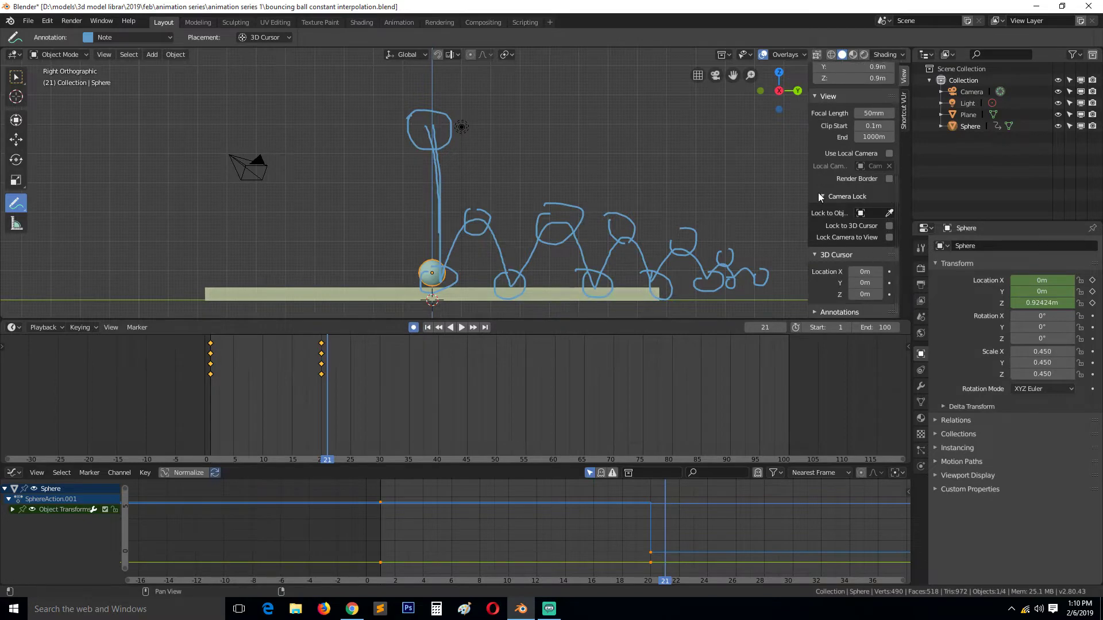
click(818, 100)
click(815, 252)
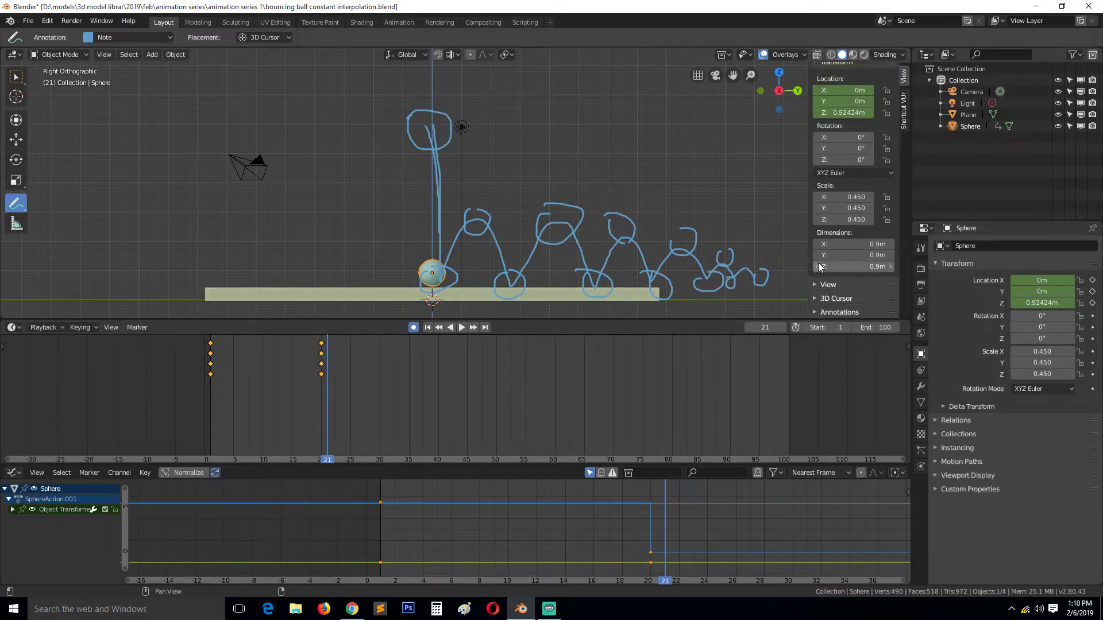
click(832, 312)
scroll(840, 272, down, 4)
- Add two new annotation layers and tint the original Note layer pink
click(889, 231)
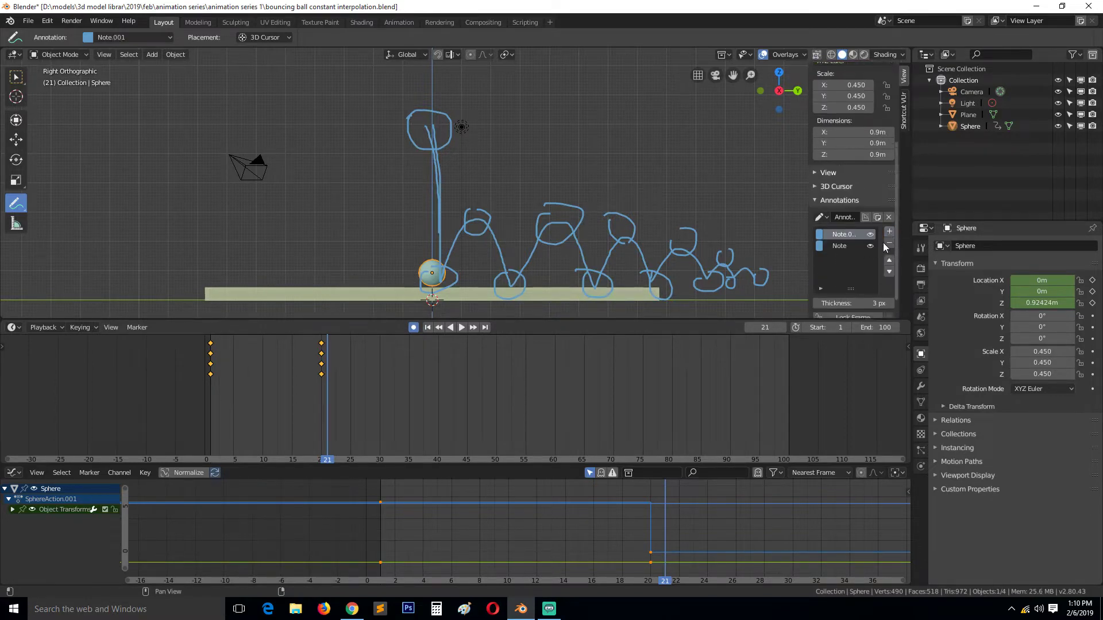
click(819, 234)
mouse_move(860, 131)
mouse_down()
mouse_move(887, 135)
mouse_move(893, 141)
mouse_move(870, 135)
mouse_move(887, 152)
mouse_up()
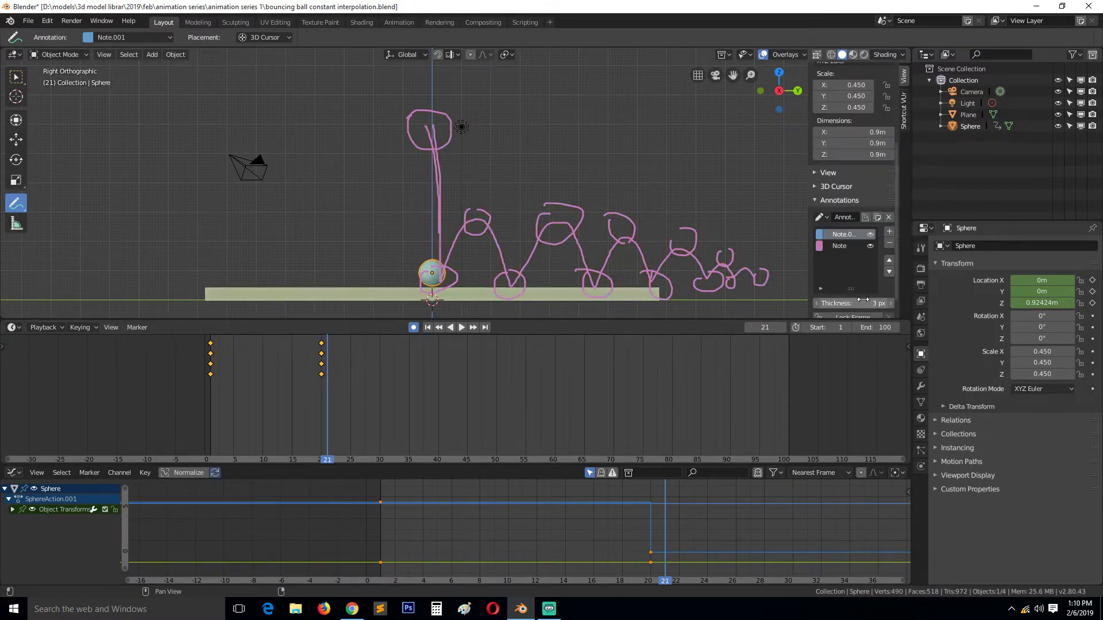
click(889, 231)
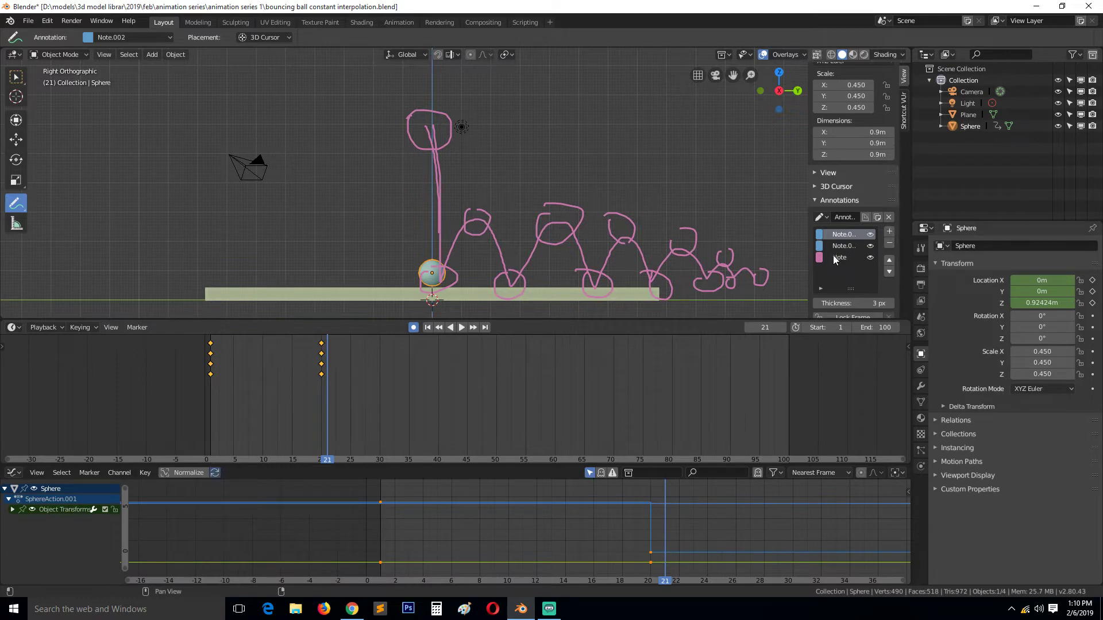
click(835, 257)
click(819, 235)
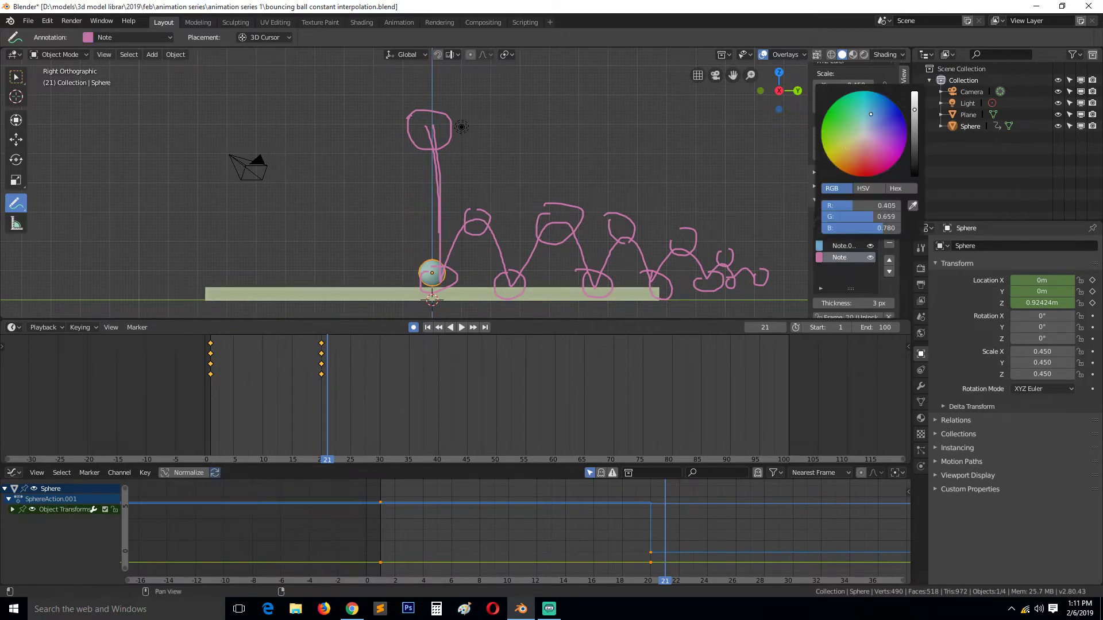
drag(188, 168, 220, 159)
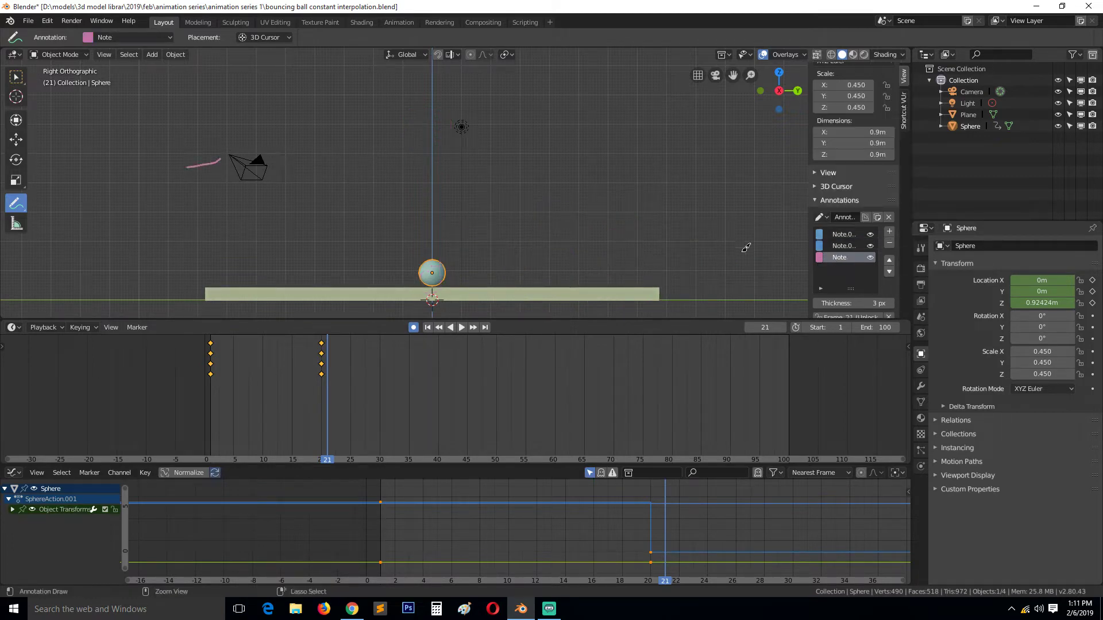
key(ctrl+z)
- Lock the pink Note layer's frame, turn off its onion skinning, and make Note.001 active
scroll(839, 294, down, 1)
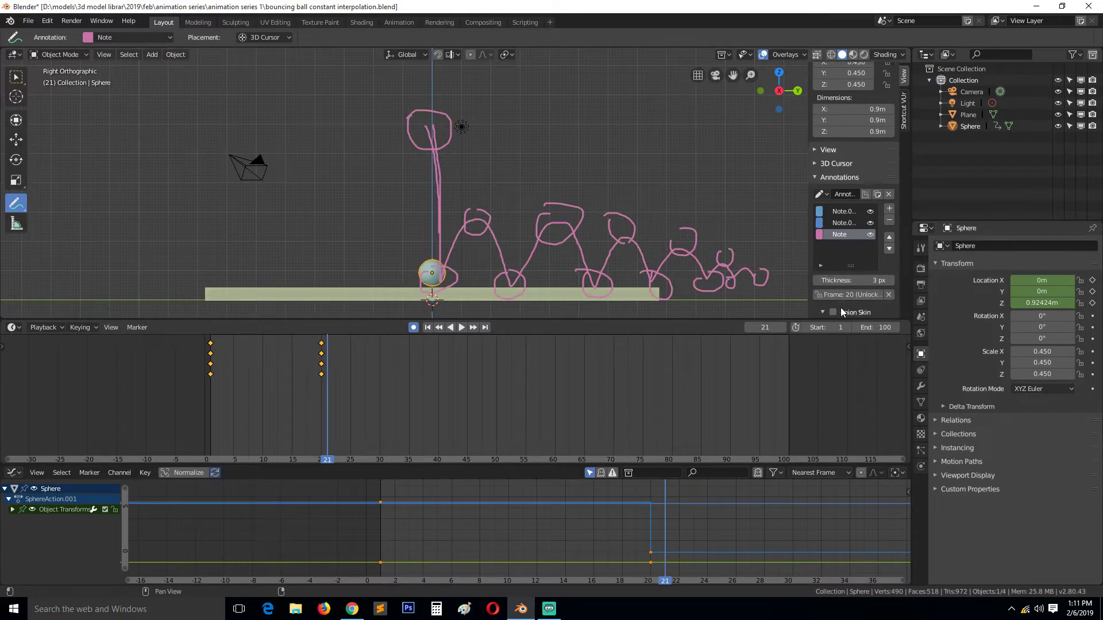
scroll(844, 281, down, 1)
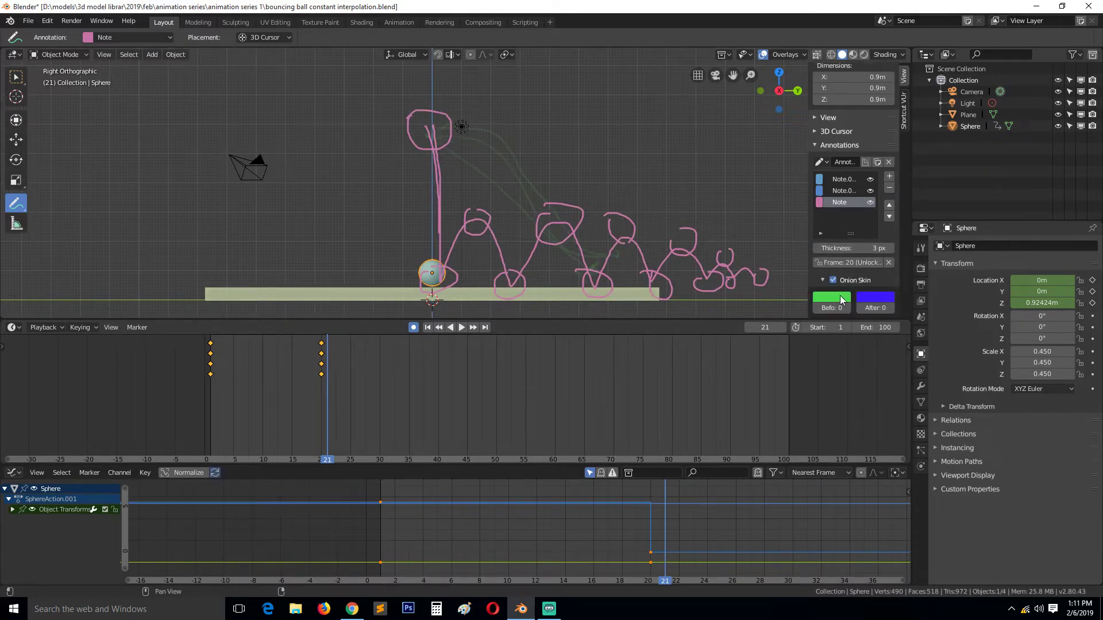
click(842, 192)
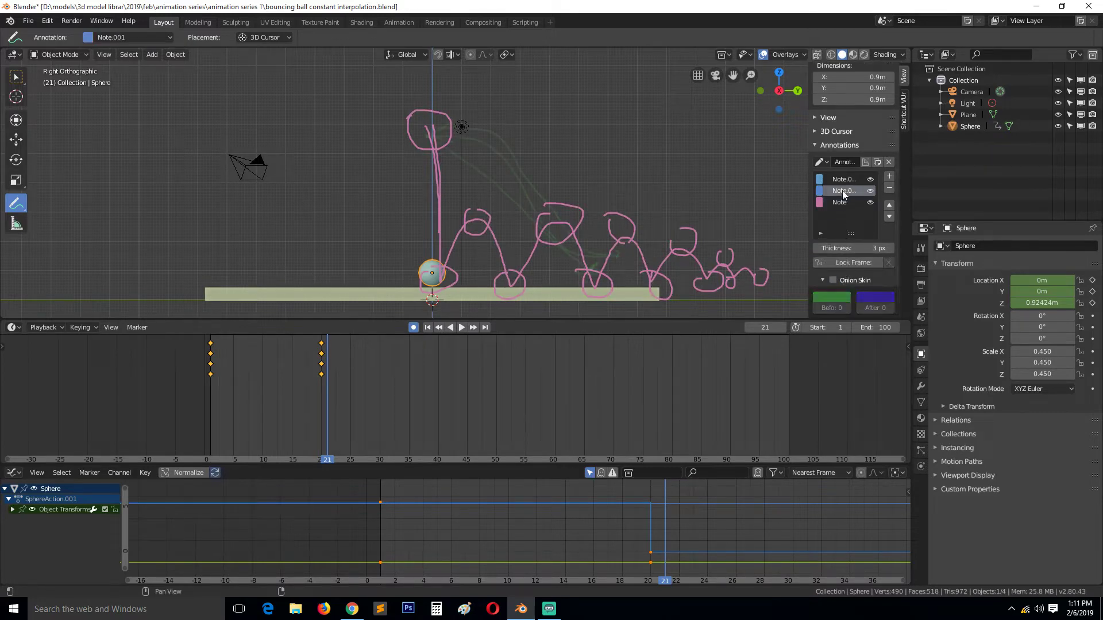
click(842, 204)
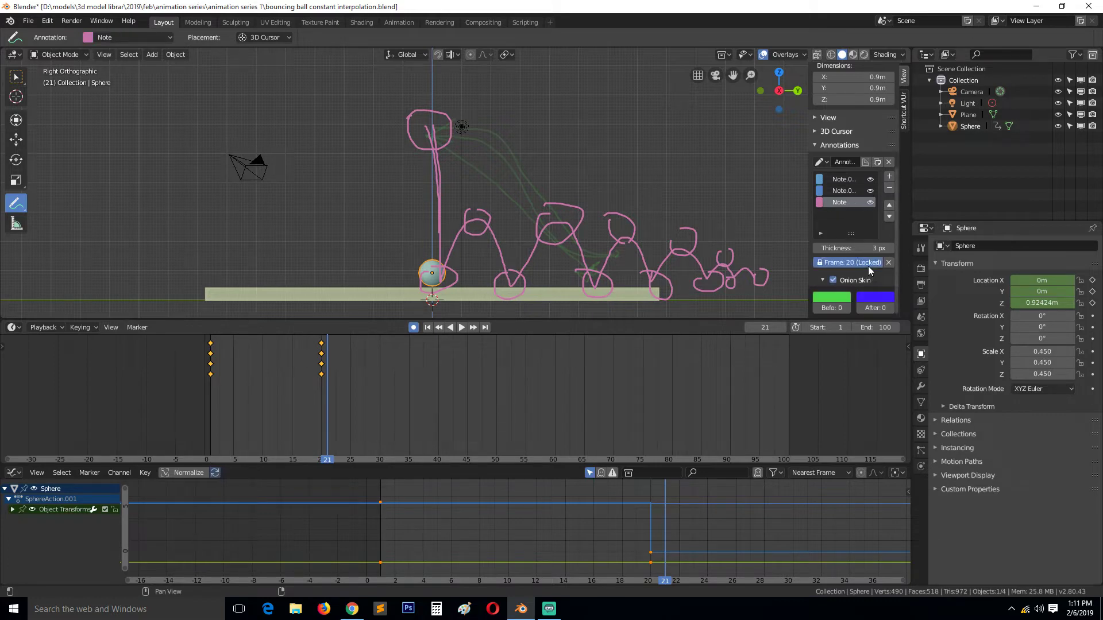
click(833, 280)
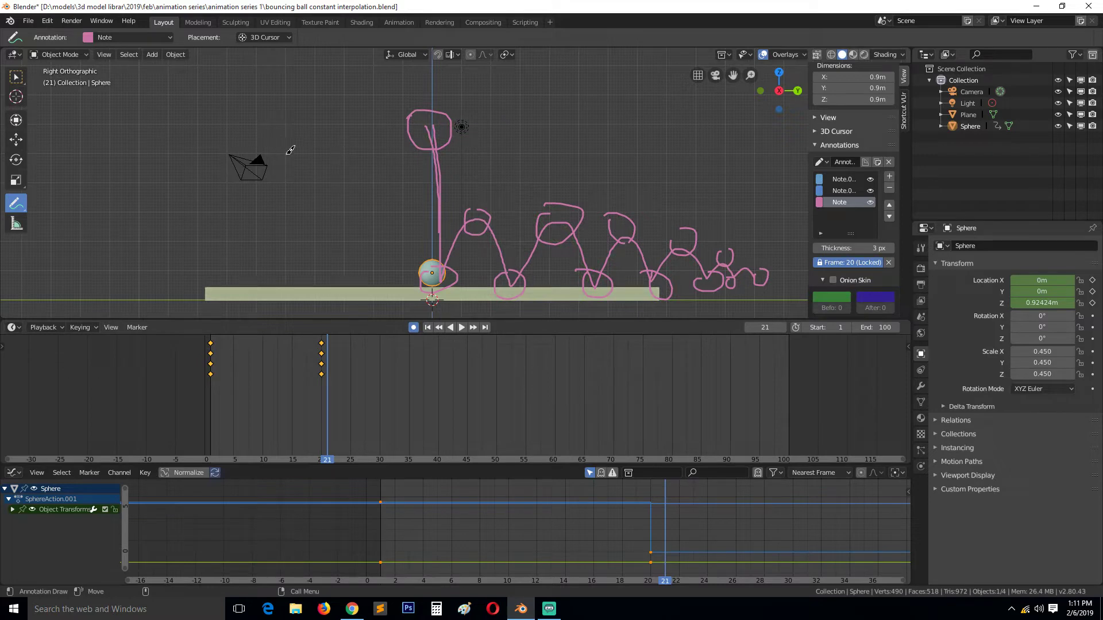
drag(289, 152, 322, 153)
key(ctrl+z)
click(834, 192)
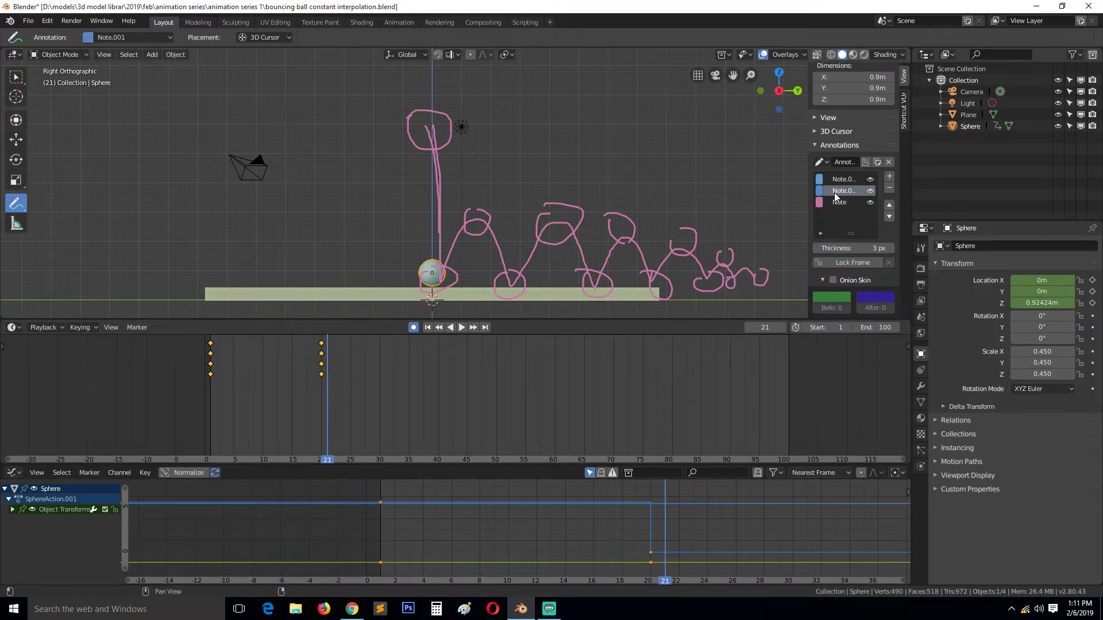
- Pan the view and sketch a small blue arc and mark at the left
scroll(331, 232, up, 3)
scroll(331, 233, down, 3)
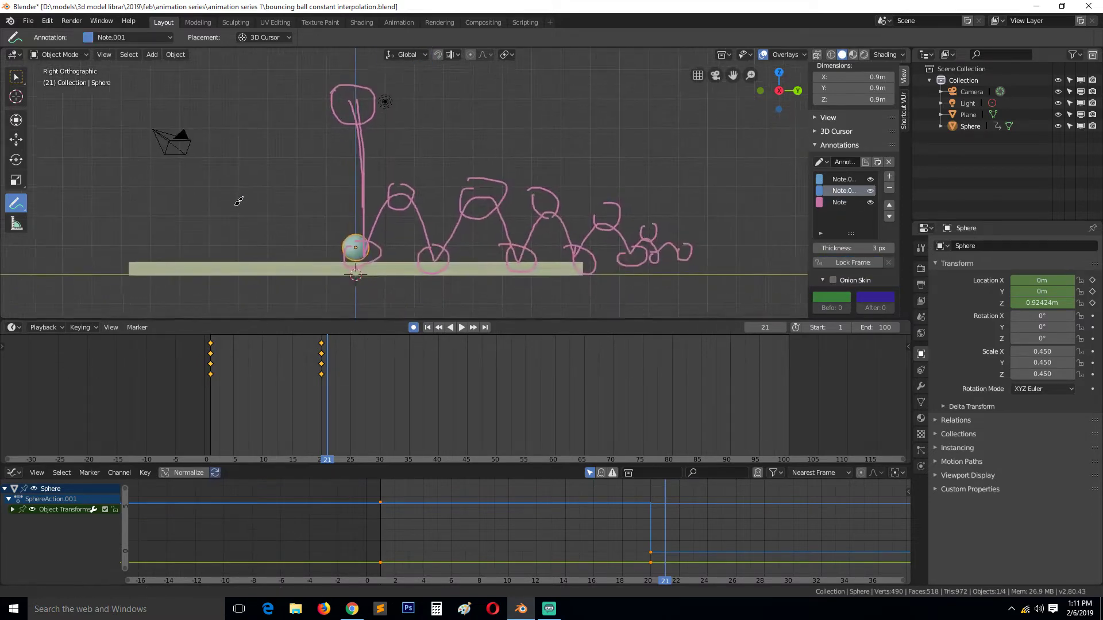
shift+middle_drag(276, 192, 302, 194)
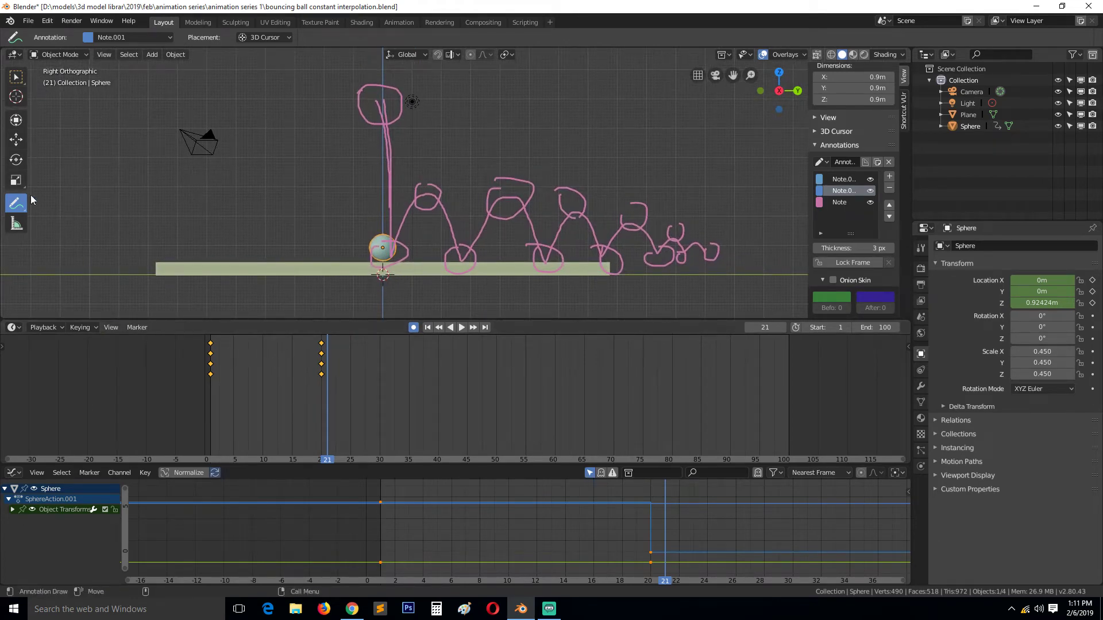
drag(48, 194, 67, 191)
mouse_move(314, 194)
mouse_down()
mouse_move(324, 208)
mouse_move(353, 194)
mouse_up()
- Draw the blue time ruler with start, middle and end ticks, number marks, ovals and an arcing path
drag(60, 226, 332, 216)
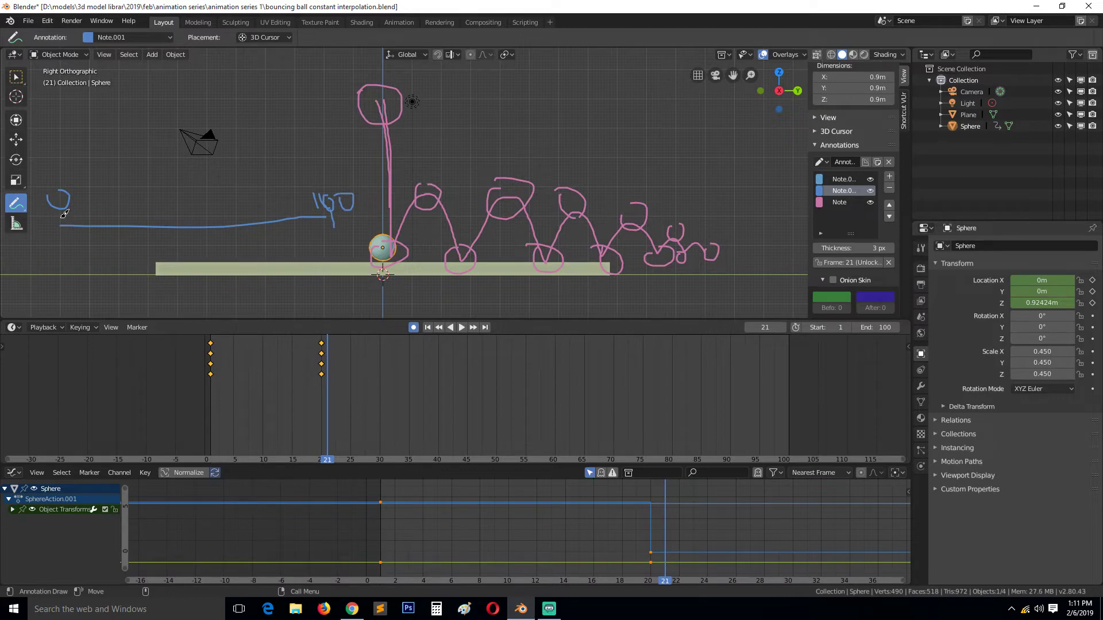
drag(56, 219, 56, 245)
drag(172, 223, 173, 237)
drag(267, 209, 270, 248)
drag(52, 158, 58, 183)
mouse_move(176, 103)
mouse_down()
mouse_move(165, 133)
mouse_move(179, 107)
mouse_up()
mouse_move(256, 153)
mouse_down()
mouse_move(275, 172)
mouse_move(269, 153)
mouse_move(312, 142)
mouse_up()
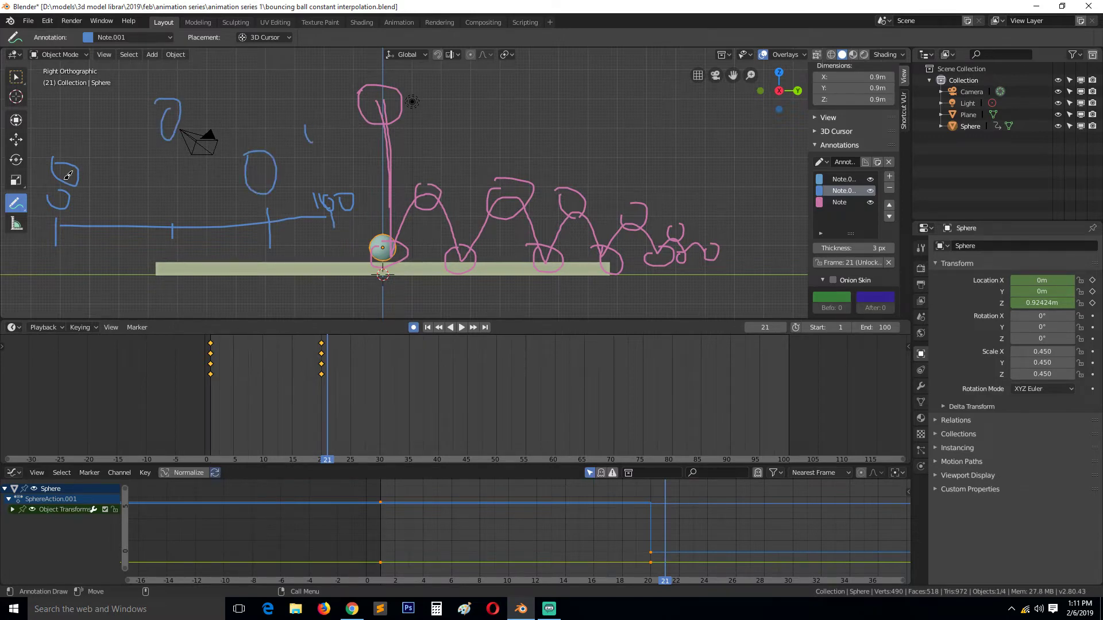
mouse_move(65, 185)
mouse_down()
mouse_move(143, 120)
mouse_move(171, 127)
mouse_move(242, 180)
mouse_move(266, 181)
mouse_move(303, 151)
mouse_move(336, 202)
mouse_up()
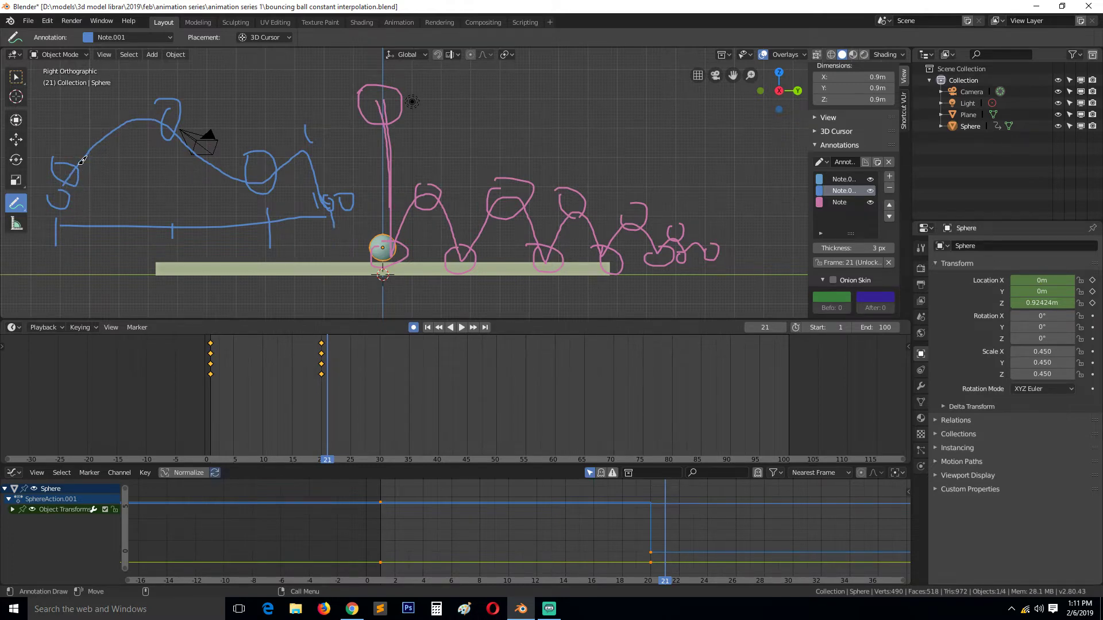
- Retrace the blue arc with spacing ticks, add a top-left scribble, and circle the ground plane's left end
mouse_move(64, 190)
mouse_down()
mouse_move(91, 190)
mouse_move(130, 136)
mouse_move(167, 137)
mouse_move(225, 187)
mouse_move(263, 191)
mouse_move(317, 188)
mouse_up()
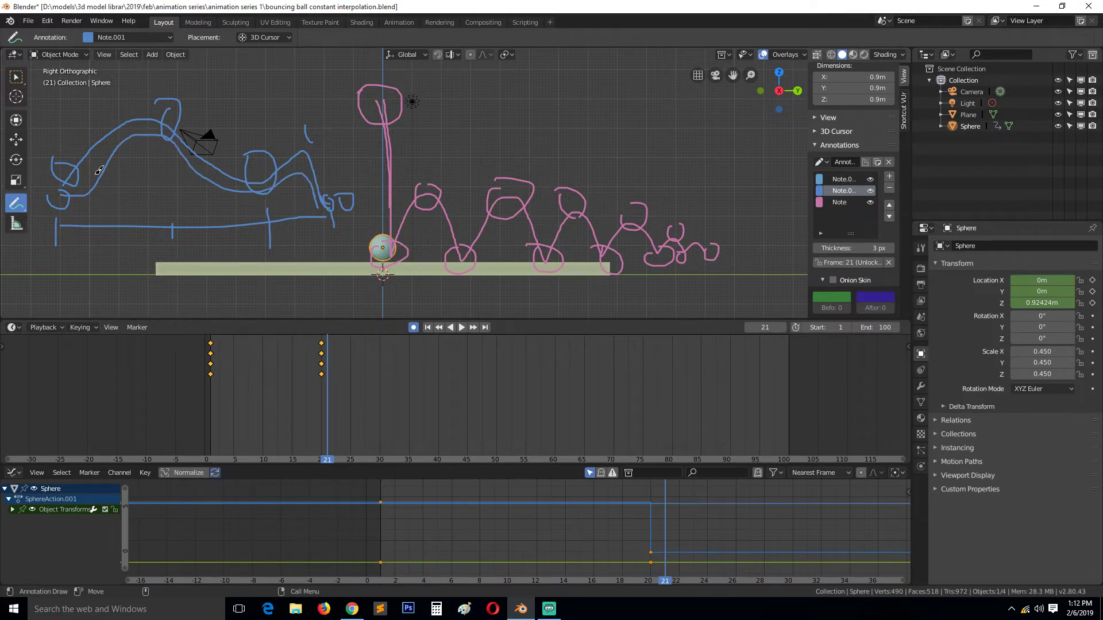
mouse_move(67, 188)
mouse_down()
mouse_move(159, 123)
mouse_move(209, 168)
mouse_move(264, 186)
mouse_up()
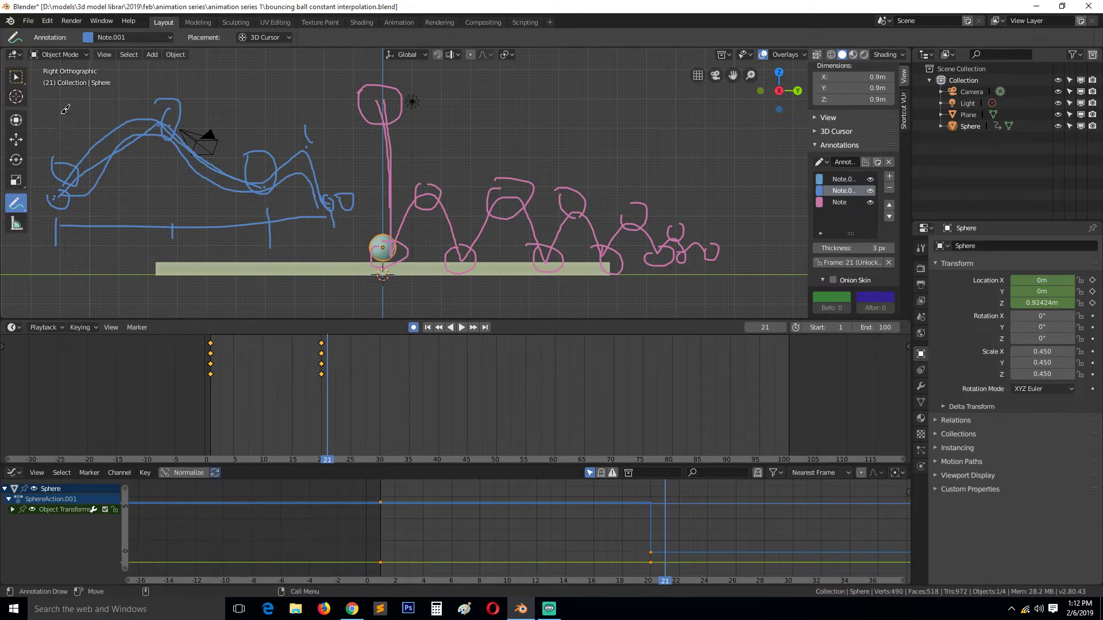
mouse_move(62, 95)
mouse_down()
mouse_move(73, 108)
mouse_move(106, 101)
mouse_up()
drag(92, 153, 87, 176)
mouse_move(109, 122)
mouse_down()
mouse_move(110, 154)
mouse_move(134, 157)
mouse_up()
drag(66, 196, 155, 131)
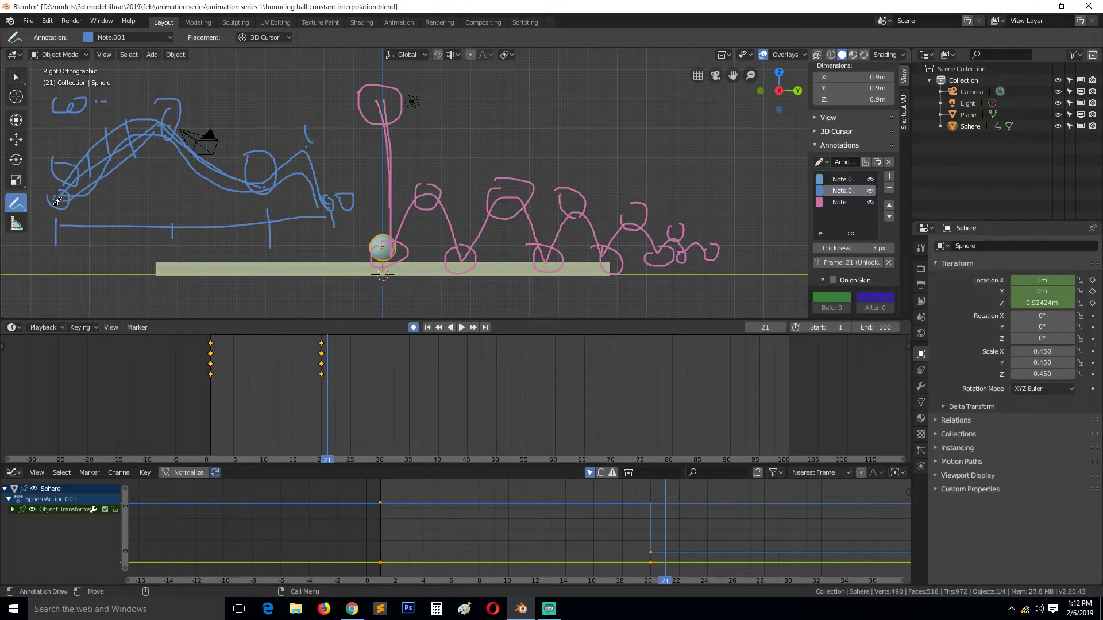
drag(51, 255, 53, 258)
drag(164, 252, 179, 250)
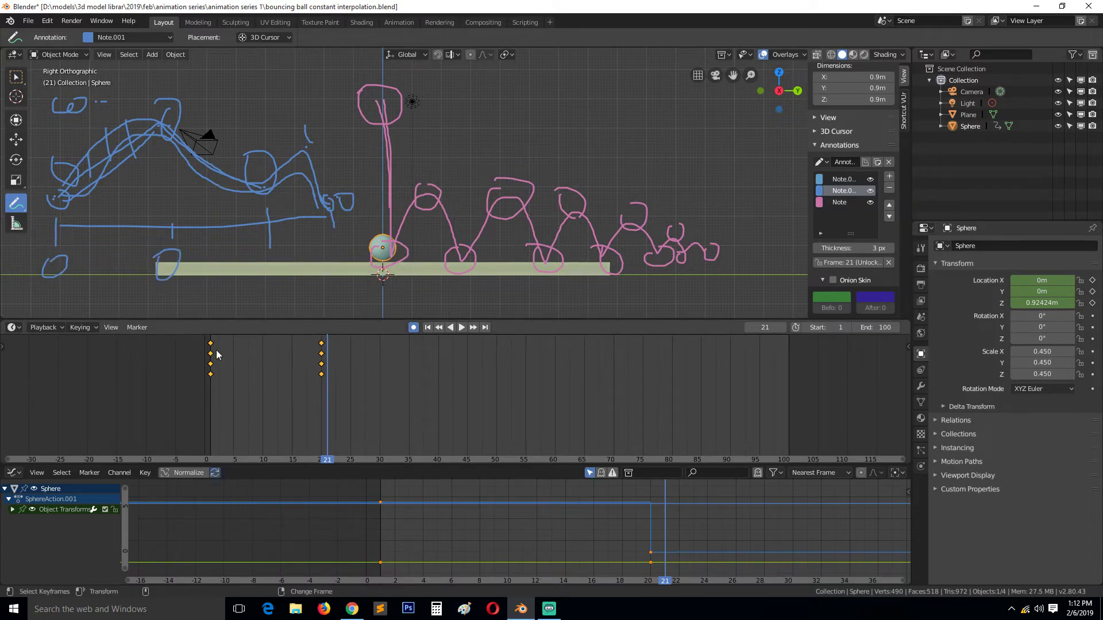
key(shift+Left)
key(space)
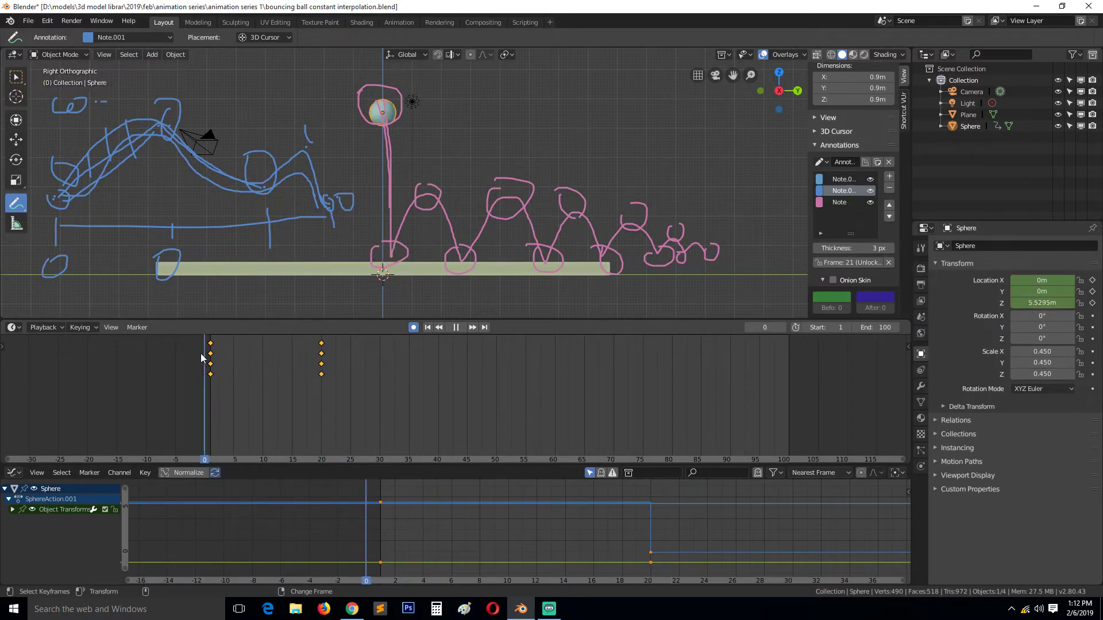
key(space)
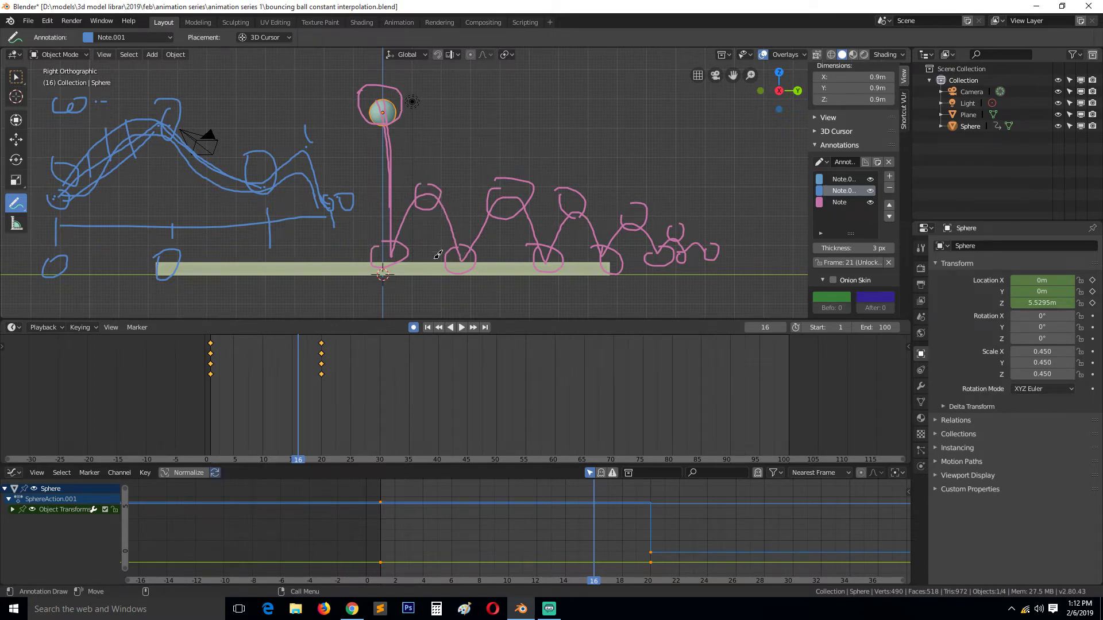
right_drag(310, 344, 380, 371)
key(space)
key(space)
key(Right)
key(Right)
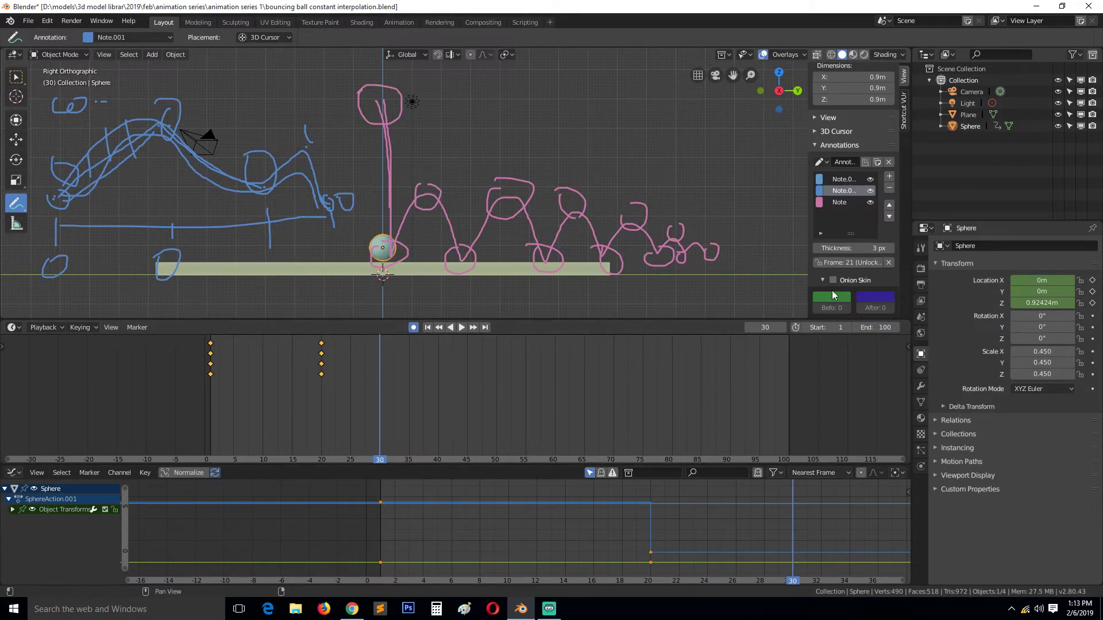
- Hide the Note.001 layer, switch to the Move tool, and key the ball at the first peak on frame 30
click(870, 190)
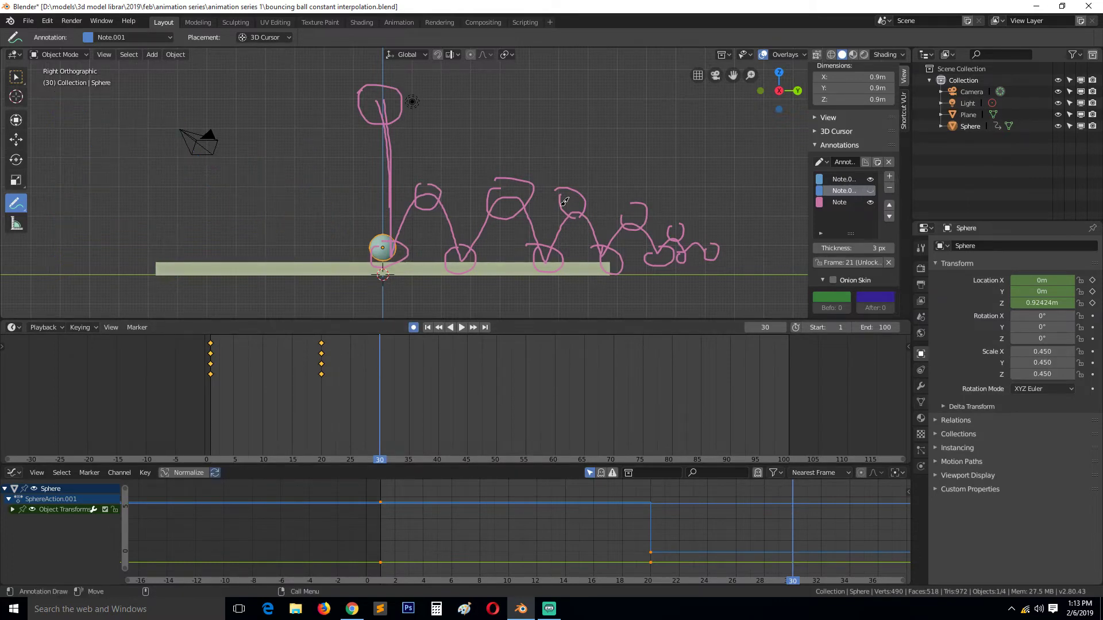
click(20, 120)
click(19, 140)
key(g)
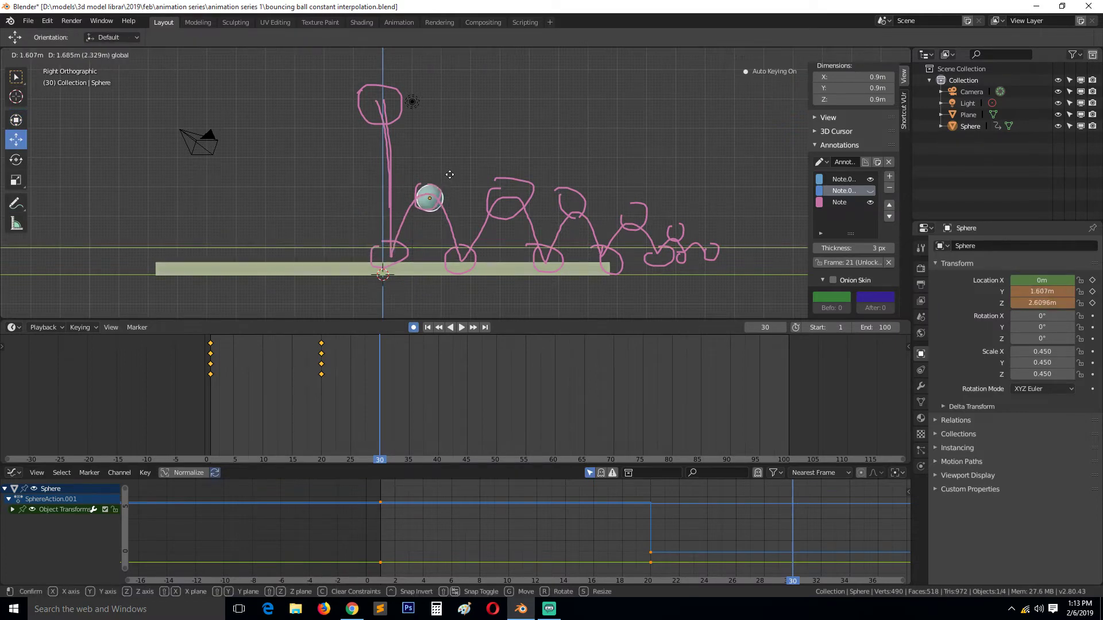
click(450, 174)
- Review playback and key the ball at the first landing spot on frame 36
right_drag(382, 347, 205, 351)
click(13, 510)
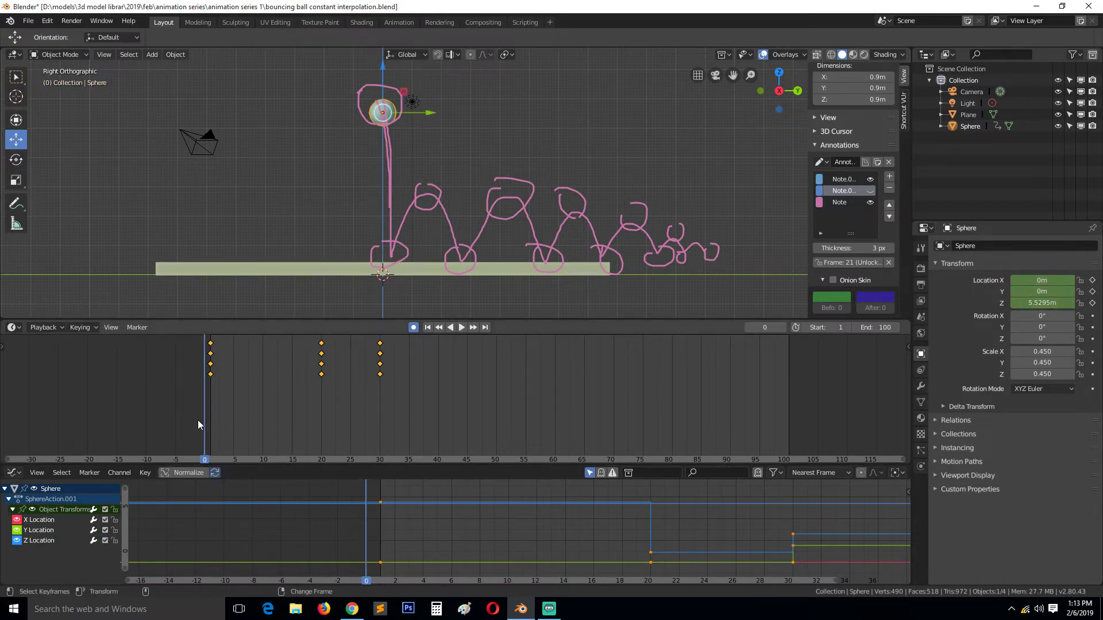
key(space)
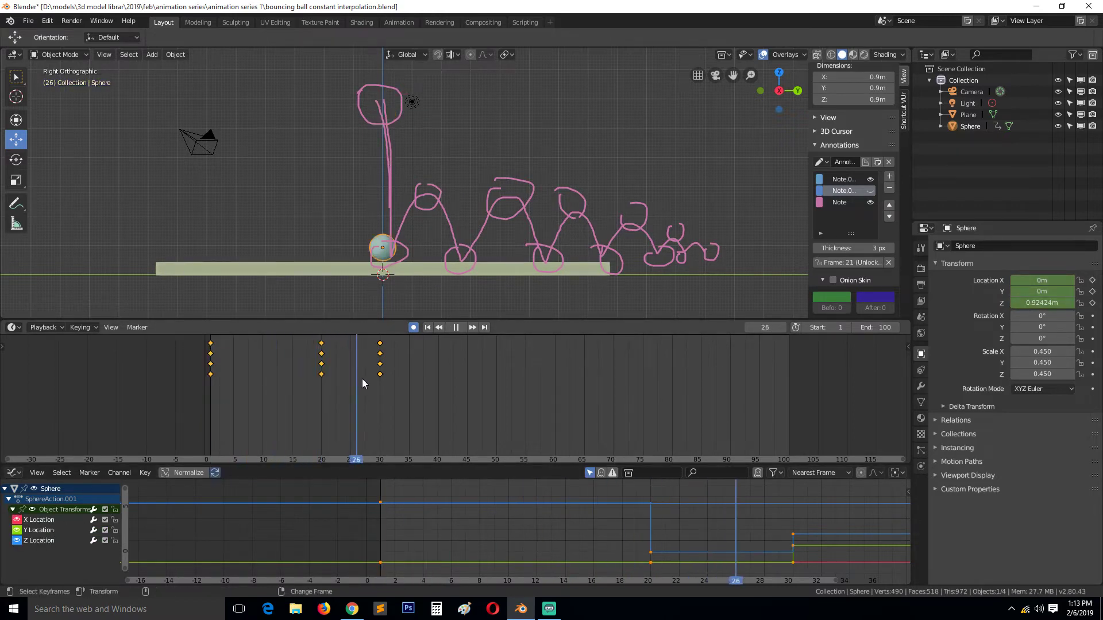
right_click(225, 385)
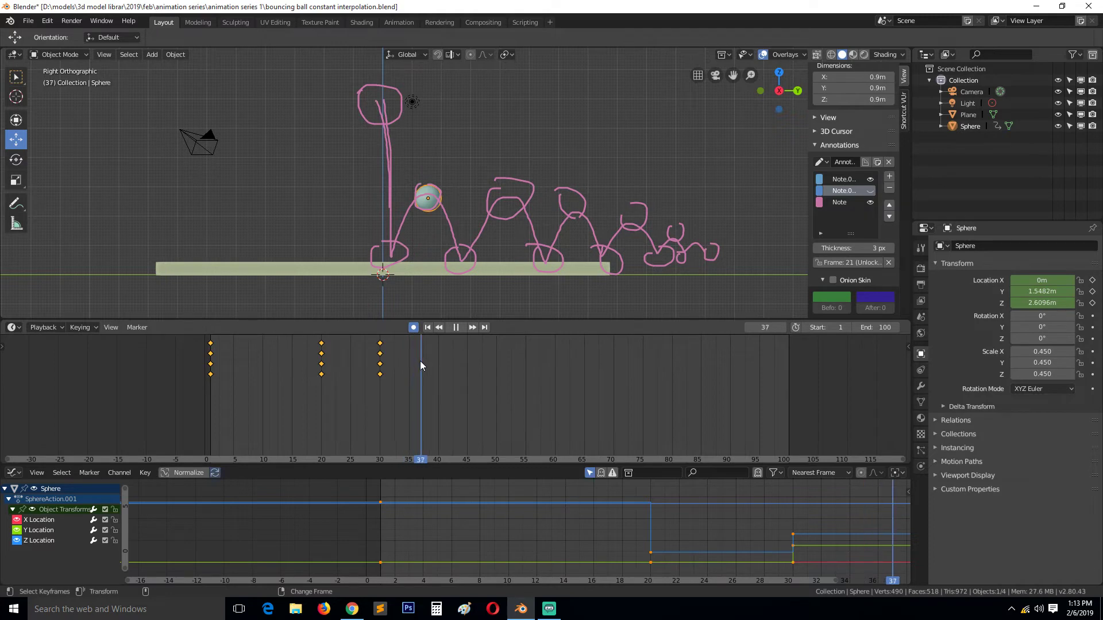
key(space)
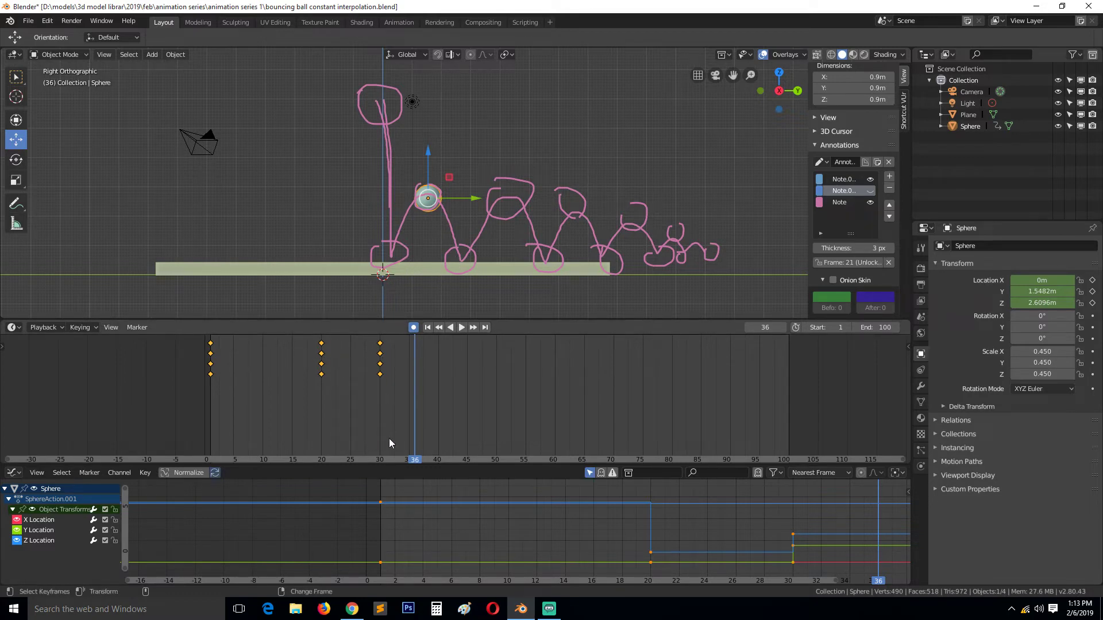
right_click(323, 349)
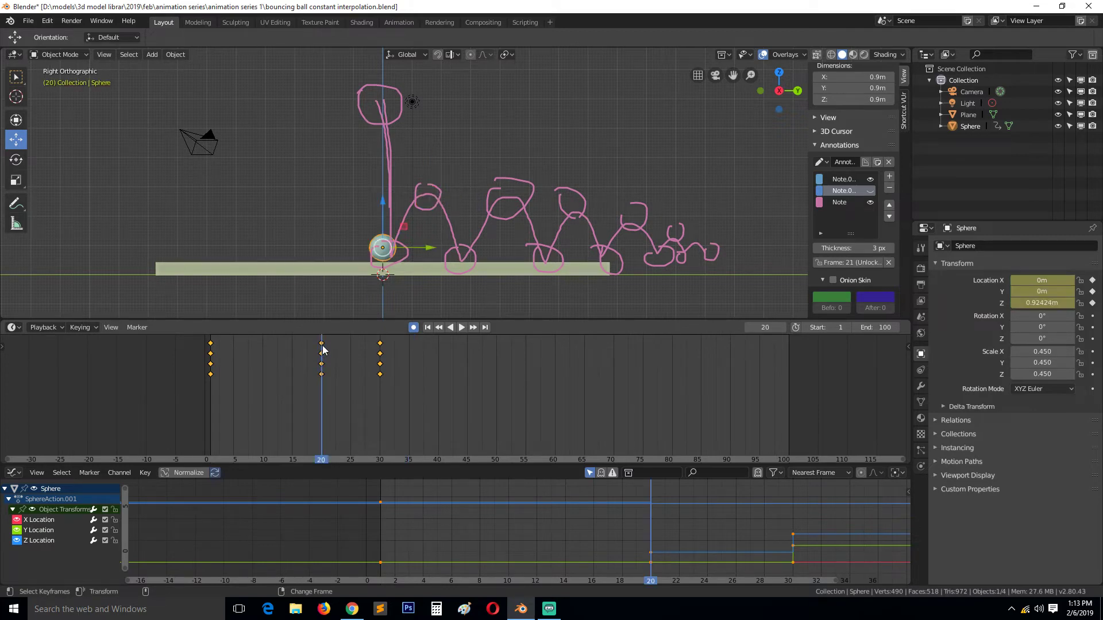
click(380, 363)
right_click(380, 363)
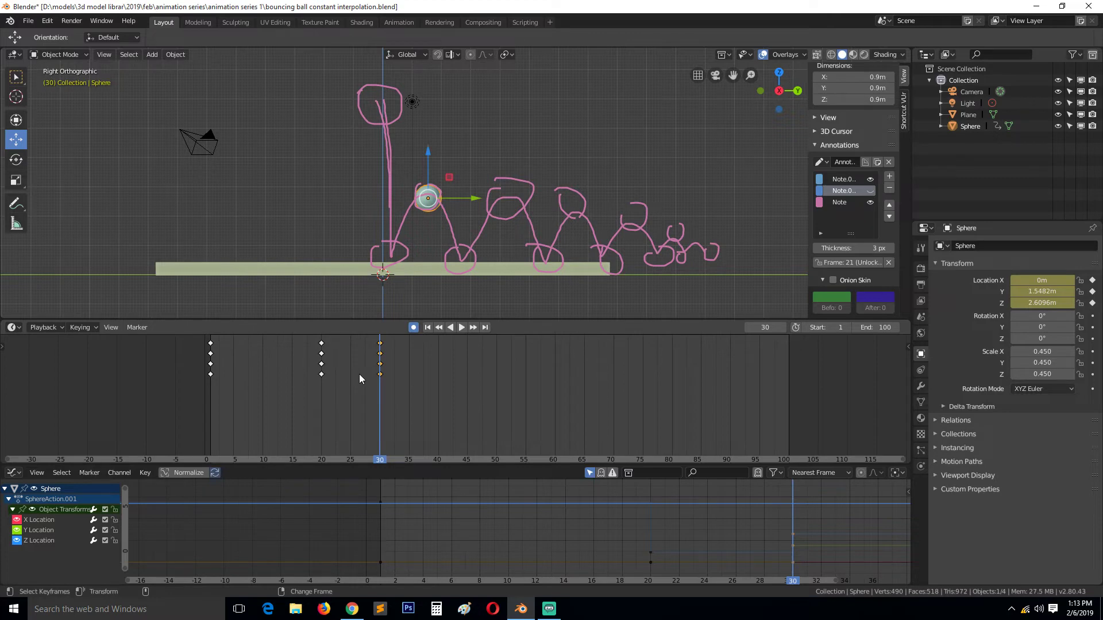
key(space)
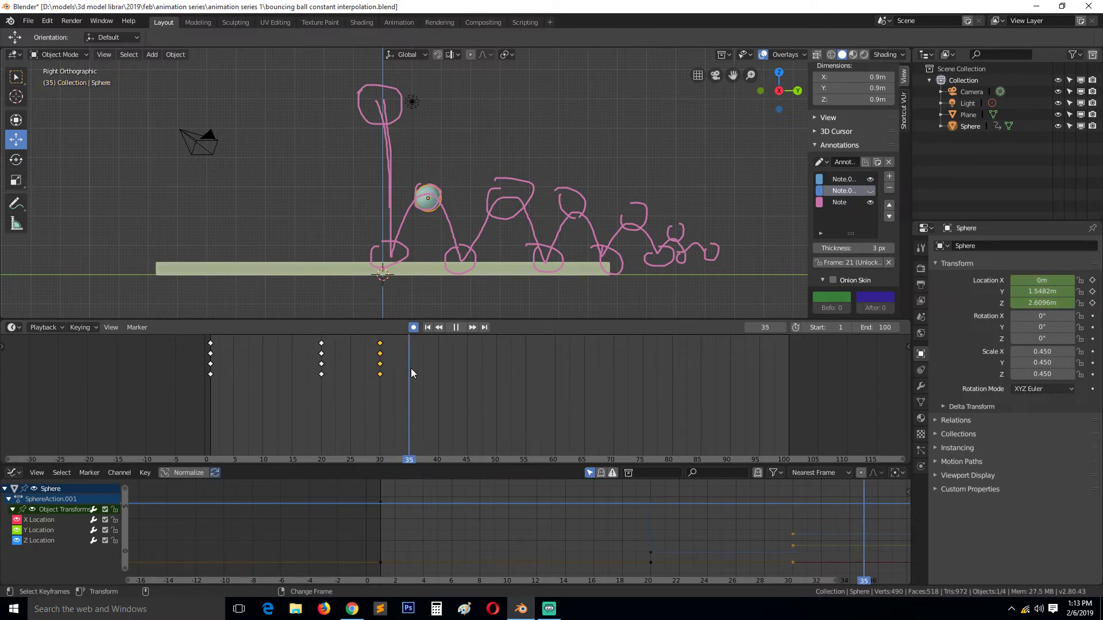
key(space)
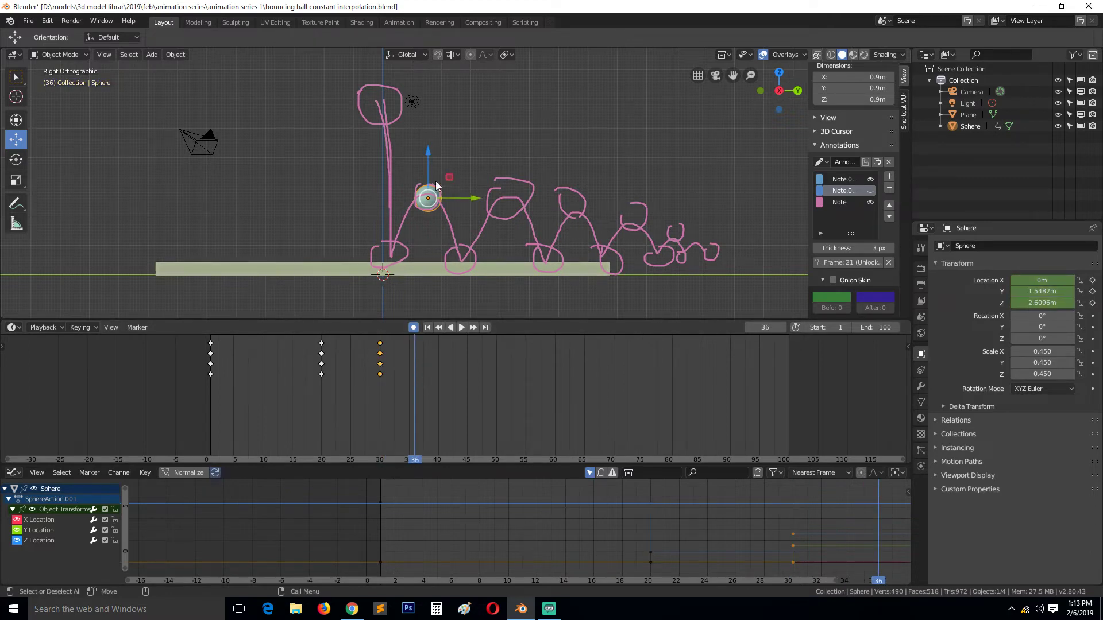
drag(436, 185, 470, 245)
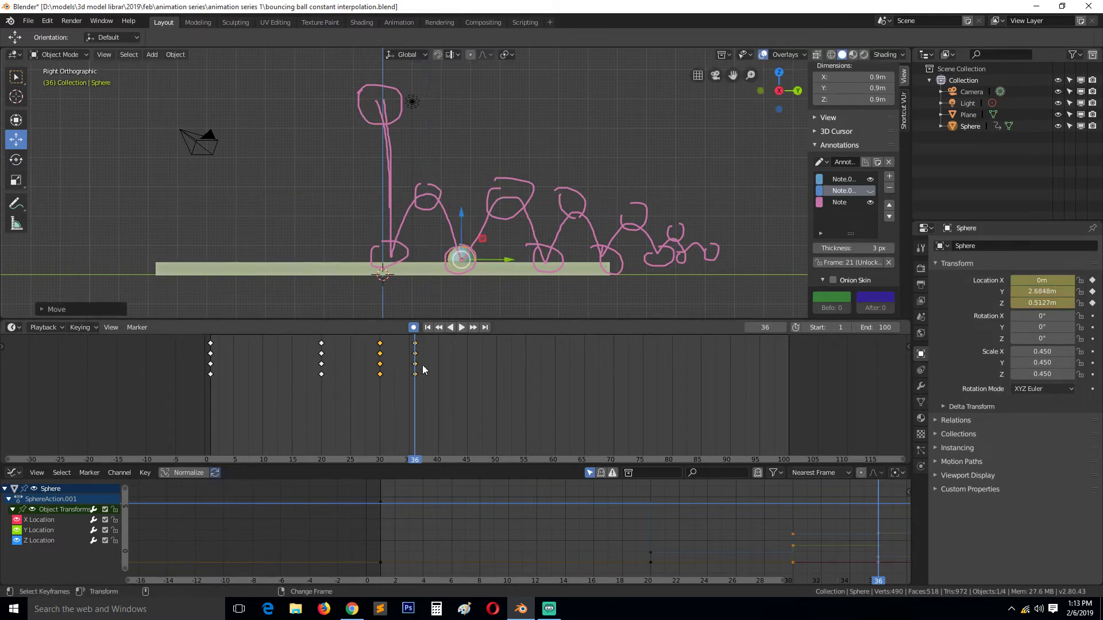
- Key the ball on the second arc at frames 40 and 43 and correct its frame-36 ground position
key(space)
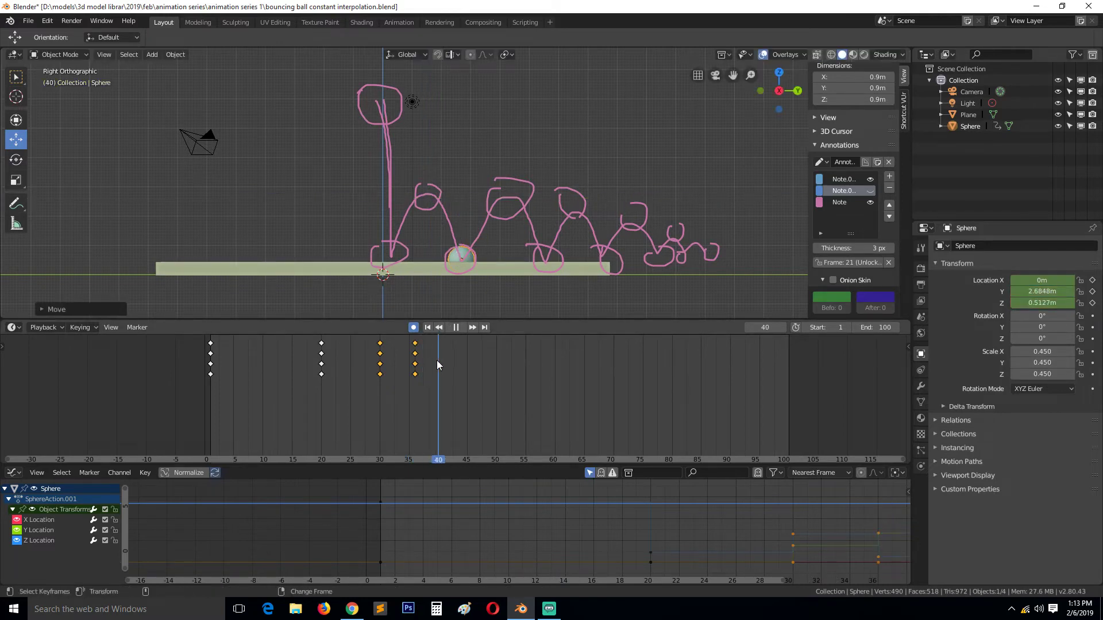
key(space)
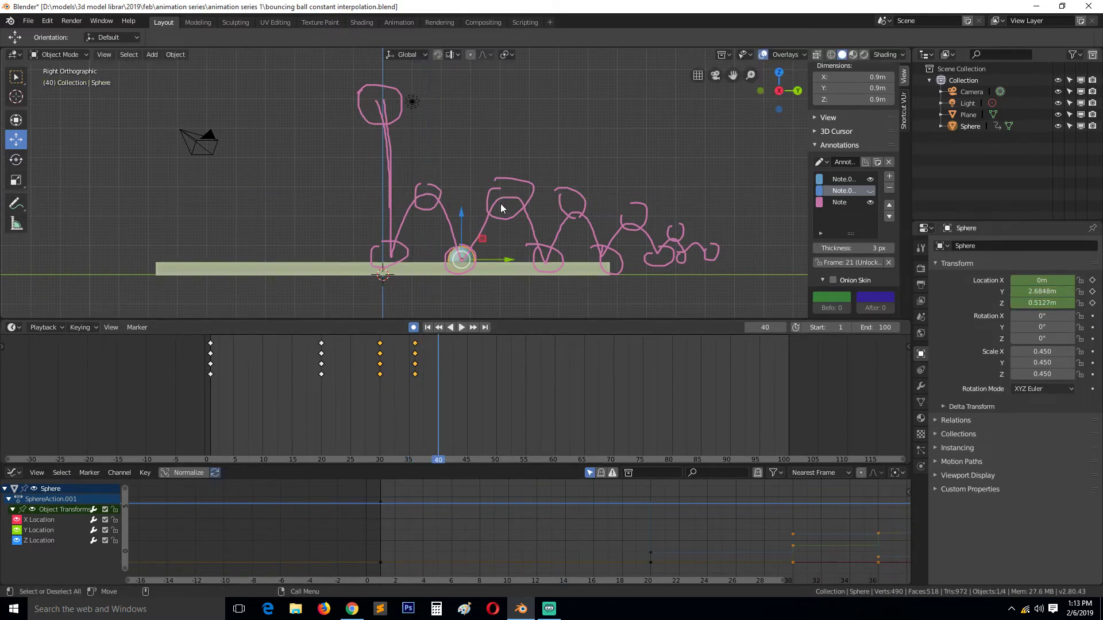
drag(481, 239, 521, 214)
right_drag(447, 349, 457, 349)
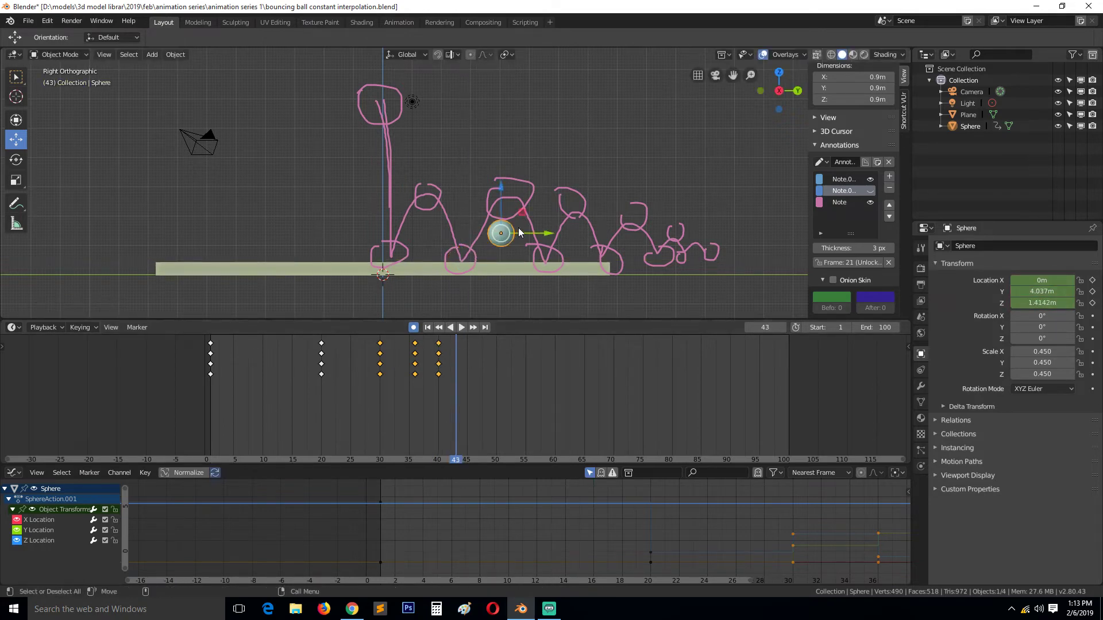
drag(522, 213, 549, 232)
right_drag(455, 351, 415, 355)
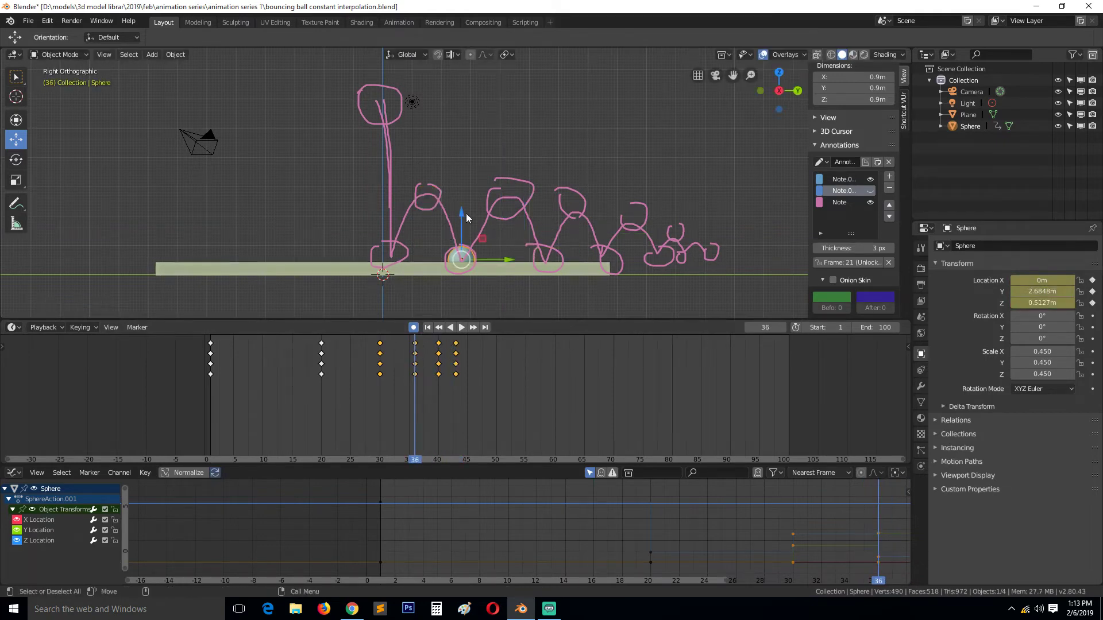
drag(463, 215, 463, 203)
right_drag(415, 356, 476, 352)
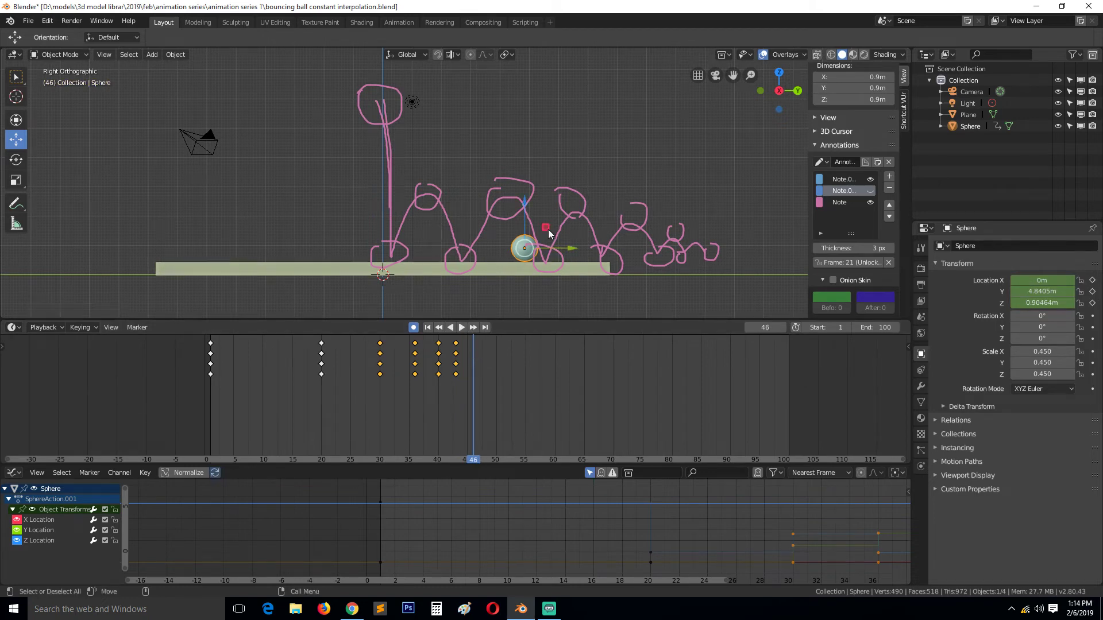
- Key the ball along the pink path at frames 46 through 55
drag(547, 229, 555, 225)
right_drag(482, 350, 487, 347)
drag(550, 230, 557, 229)
right_drag(488, 341, 495, 340)
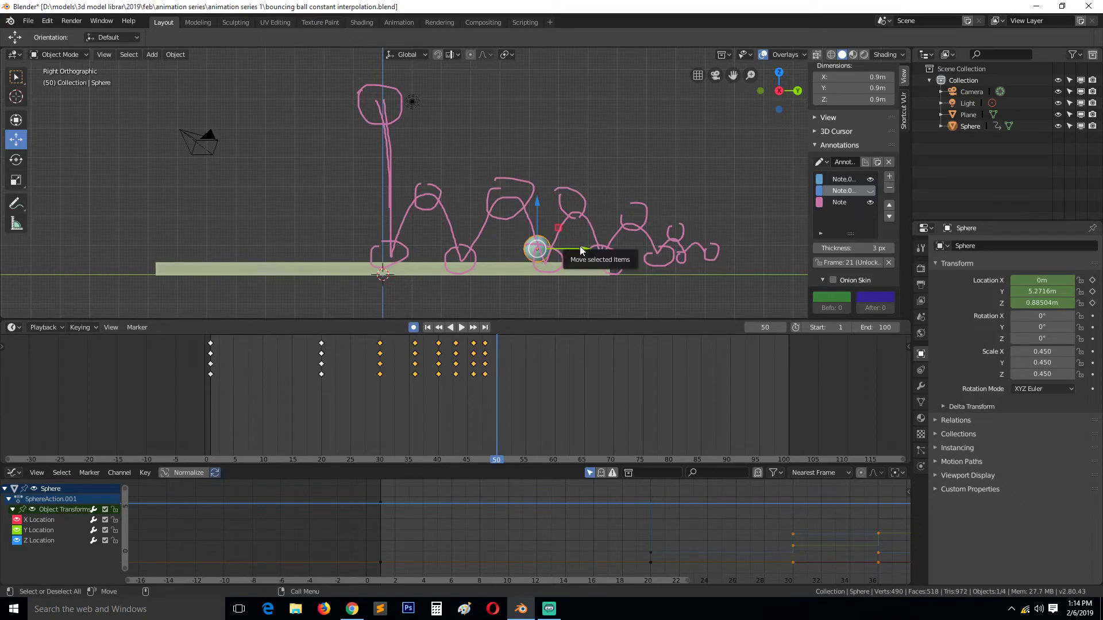
drag(581, 246, 593, 246)
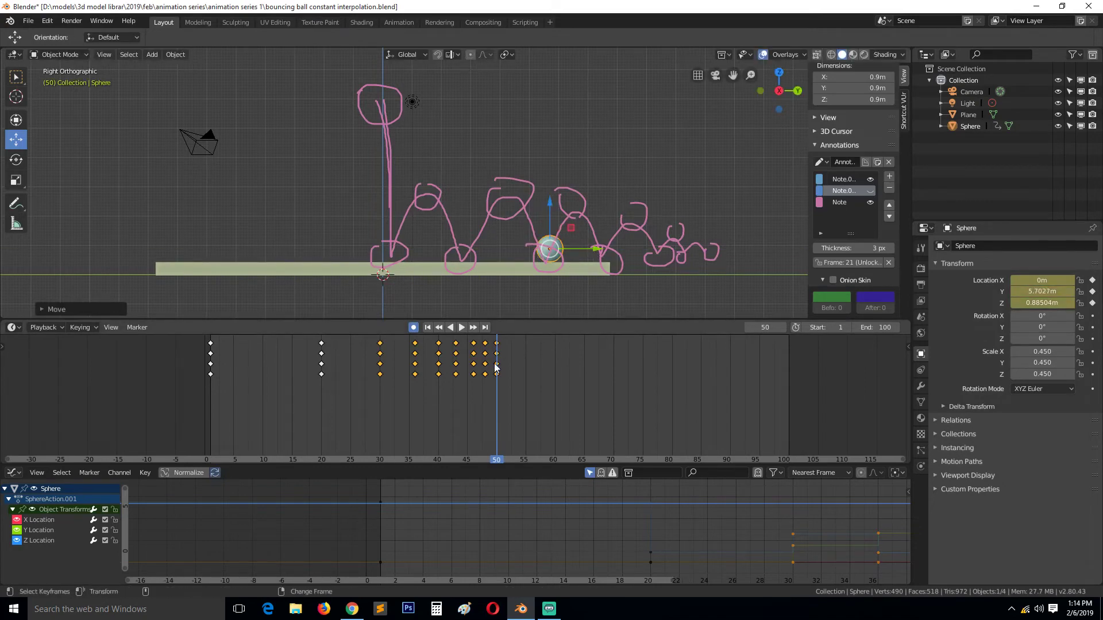
right_drag(496, 363, 526, 357)
drag(580, 249, 637, 294)
key(space)
- Key the ball lowered below ground at frame 65, then scrub back to the start
key(space)
right_drag(556, 340, 582, 340)
drag(625, 257, 628, 298)
key(space)
right_drag(583, 351, 151, 339)
key(space)
key(space)
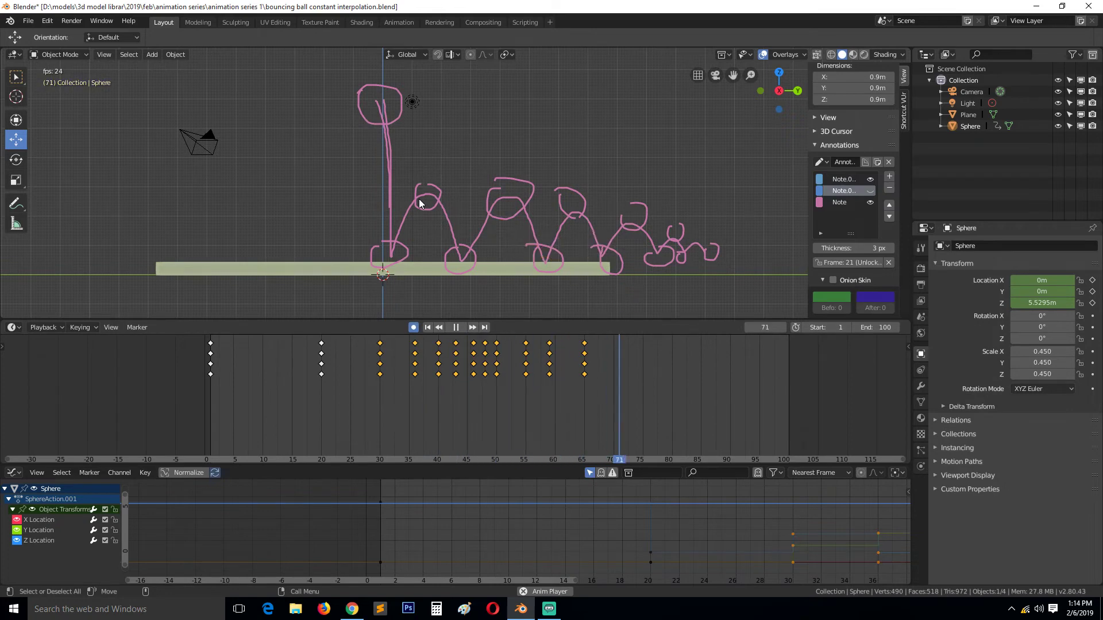
key(space)
right_click(500, 361)
right_drag(501, 362, 321, 356)
right_click(203, 351)
key(space)
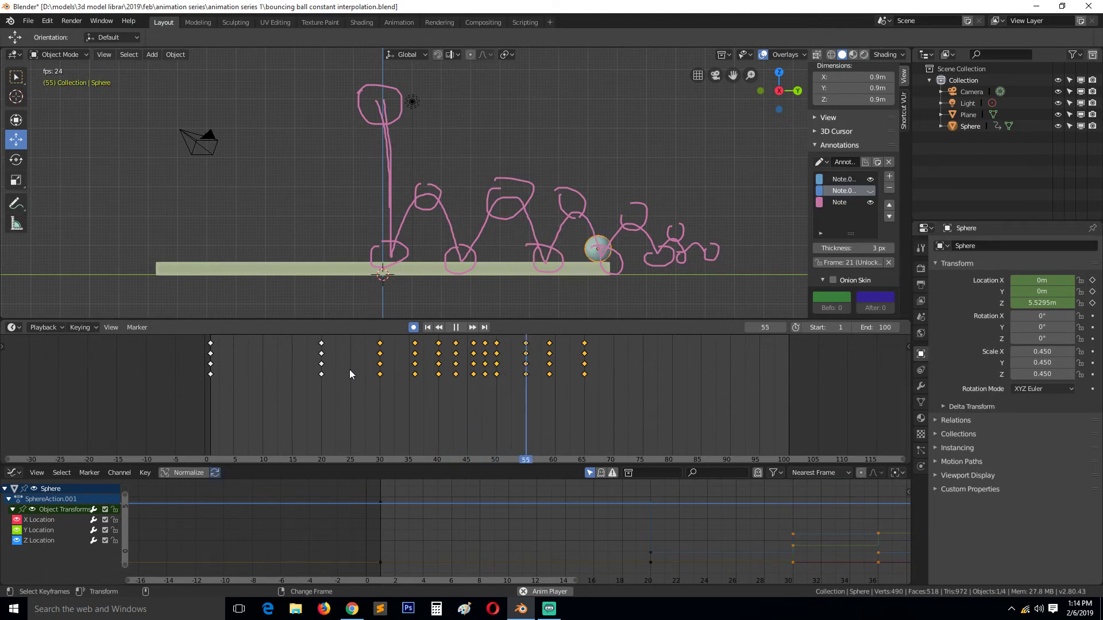
key(space)
key(space)
right_drag(450, 364, 485, 359)
- Delete the frame-48 keyframes and play back the bounce to review it
click(486, 359)
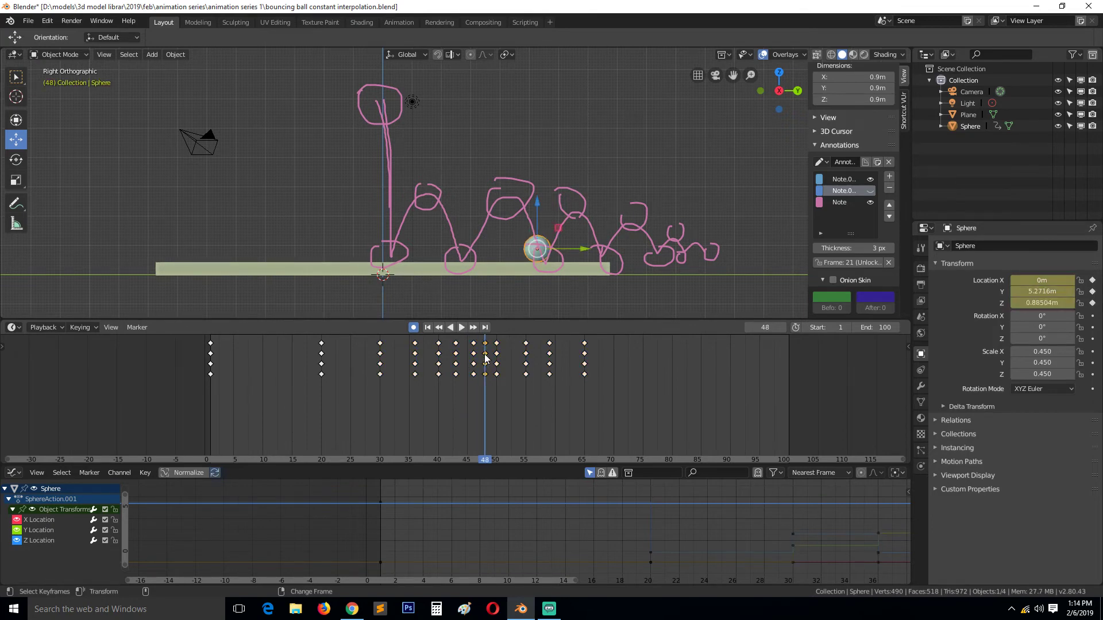
key(x)
click(484, 354)
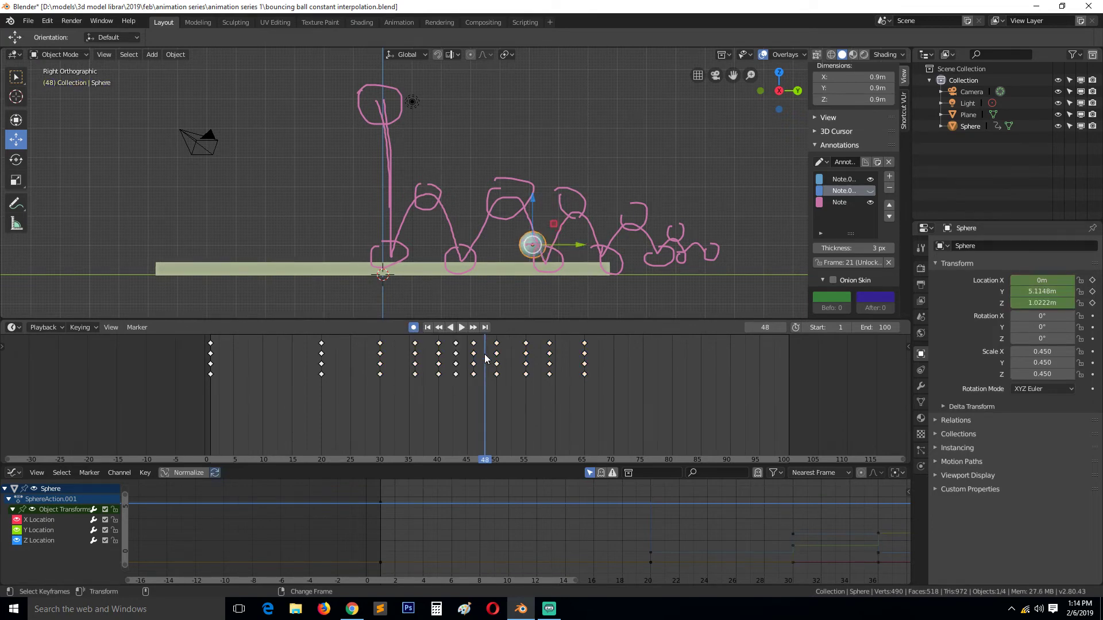
right_click(391, 347)
key(shift+Left)
key(space)
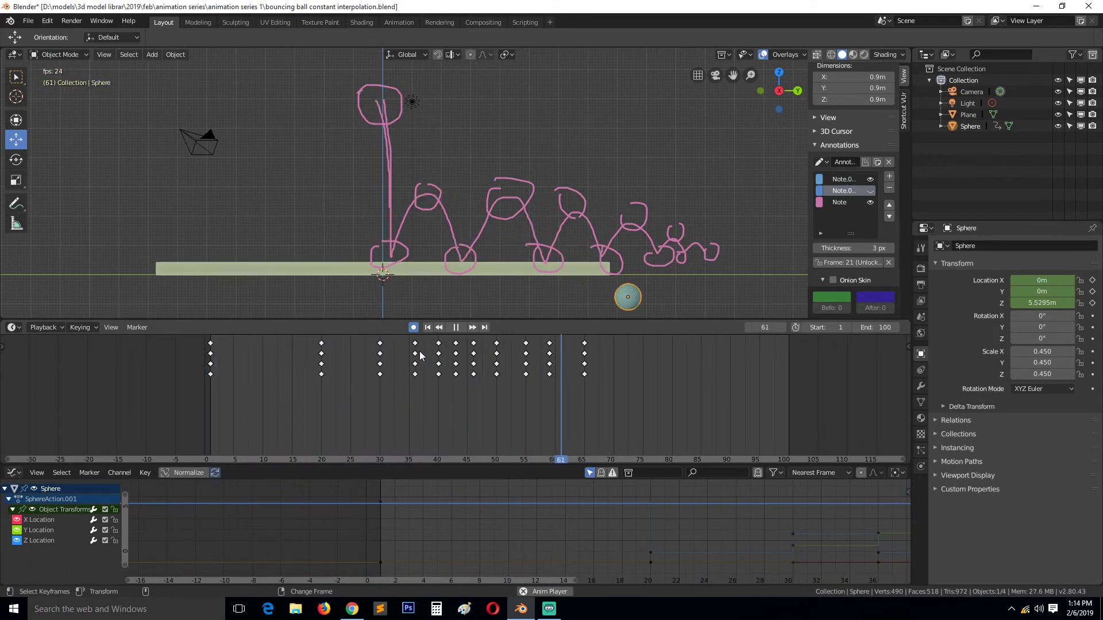
key(Escape)
right_click(450, 357)
right_drag(458, 358, 505, 359)
- Delete the frame-55 keys and move the frame-59 keys to 53 and frame-65 keys to 56
right_click(525, 356)
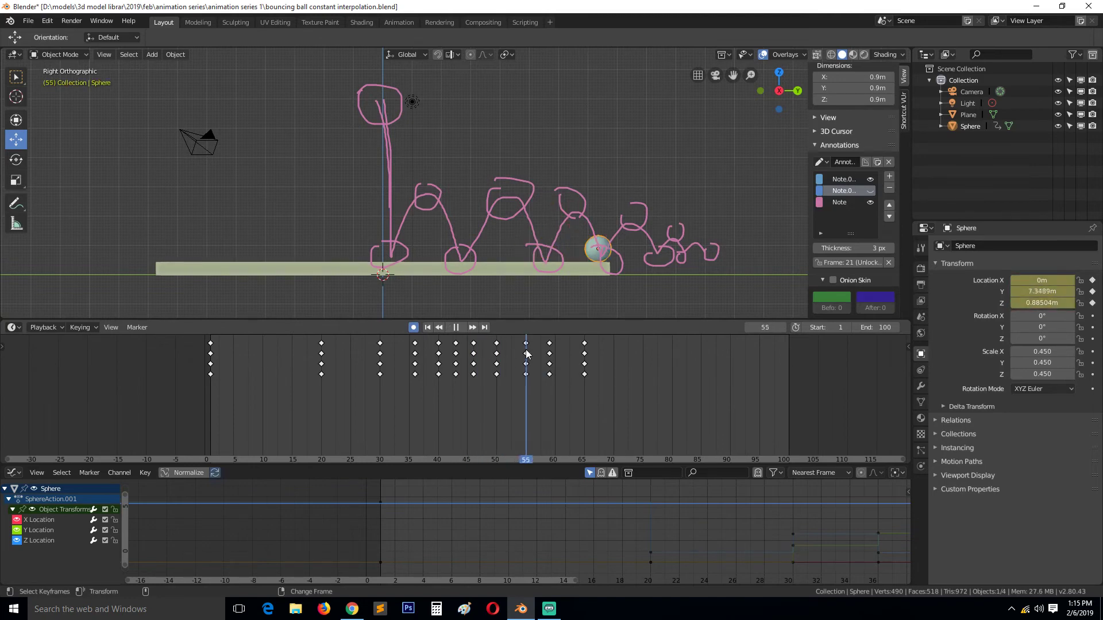
key(x)
click(525, 356)
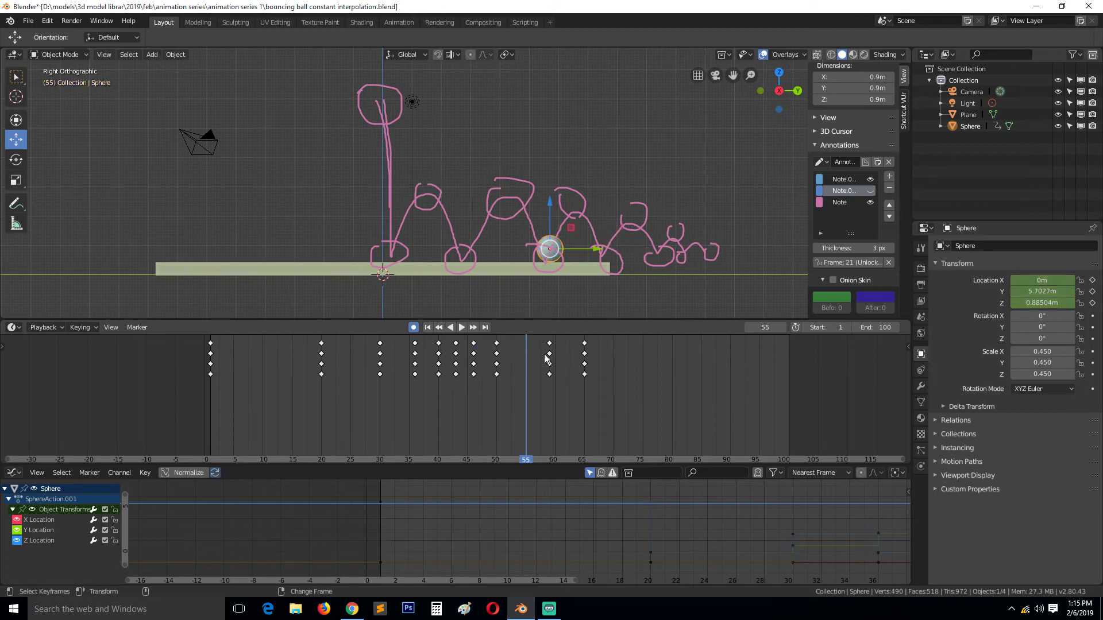
right_click(549, 351)
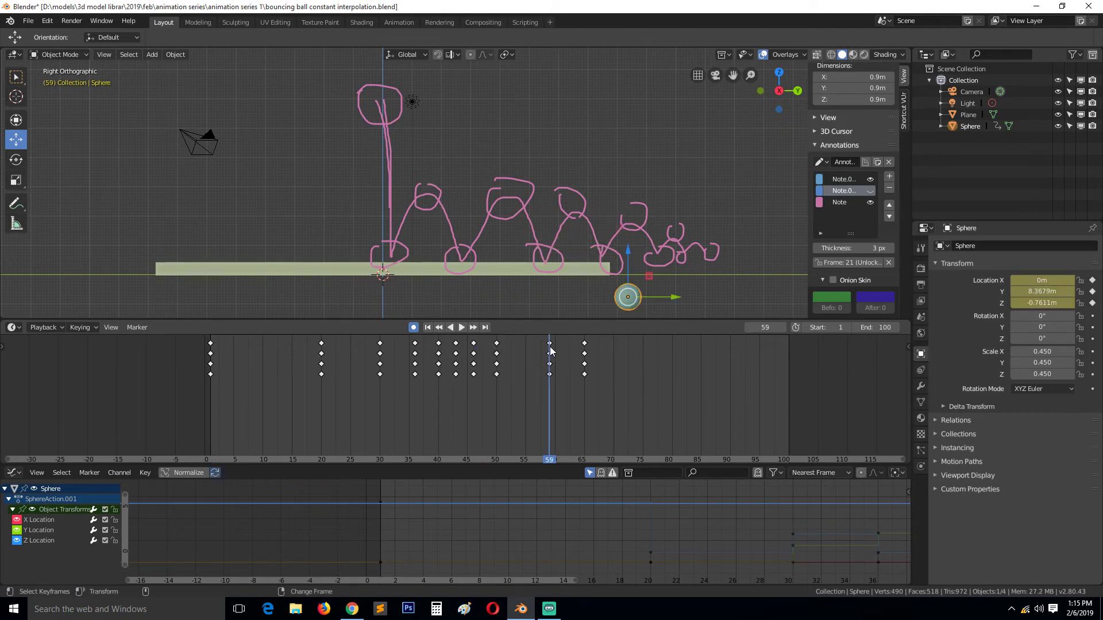
key(g)
click(492, 353)
drag(586, 351, 517, 357)
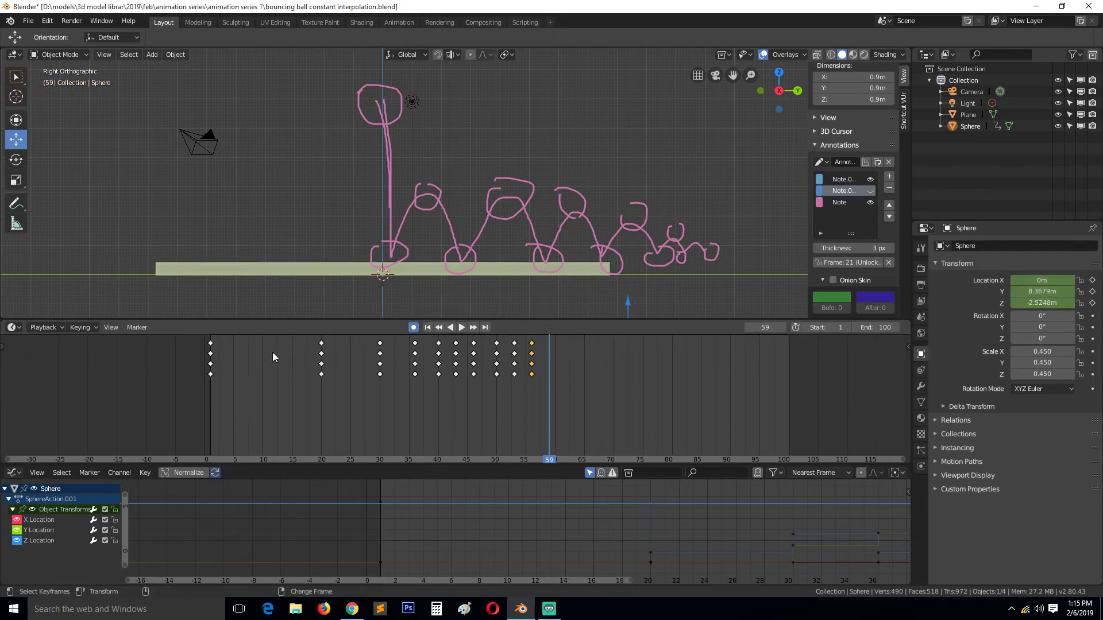
- Replay the retimed bounce and check the ball's position at frame 53
right_click(211, 350)
key(space)
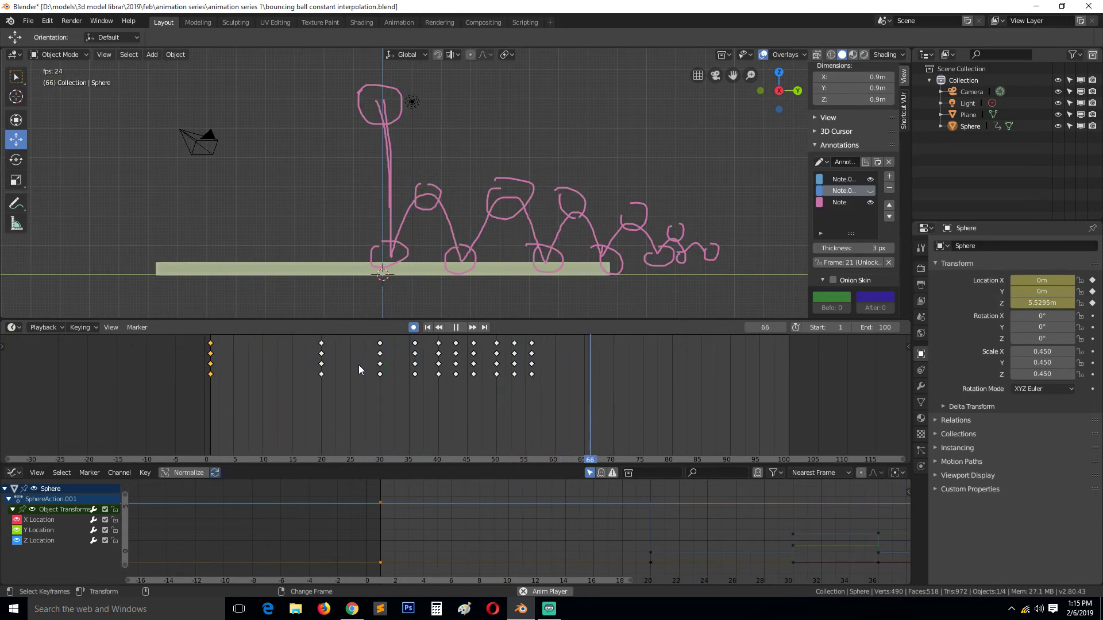
key(space)
right_drag(448, 367, 514, 361)
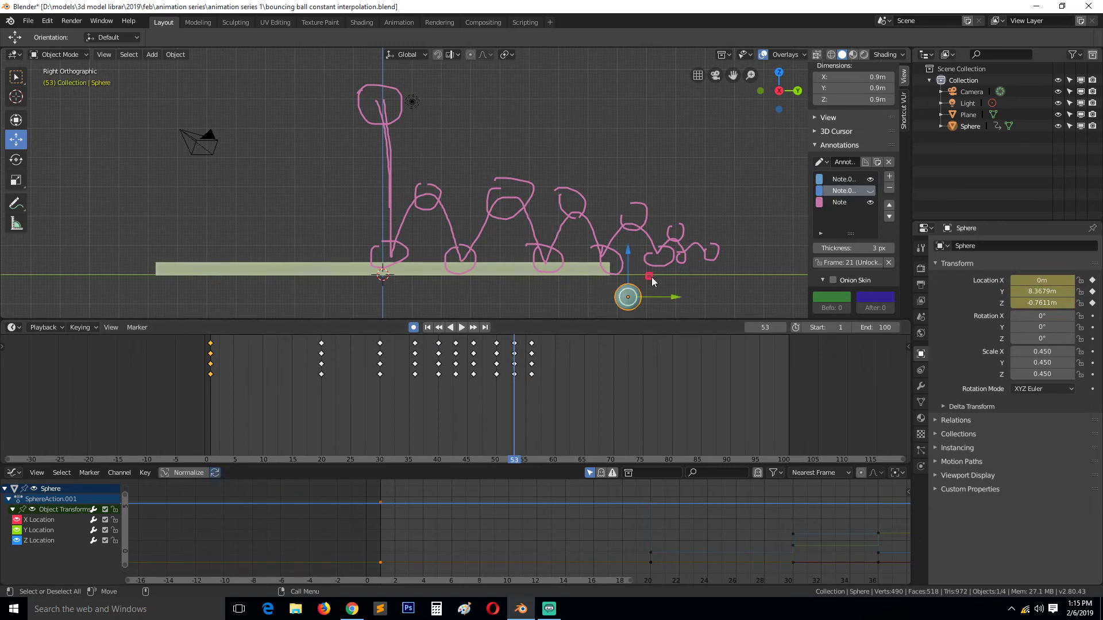
drag(651, 278, 642, 229)
click(443, 362)
key(space)
key(shift+Left)
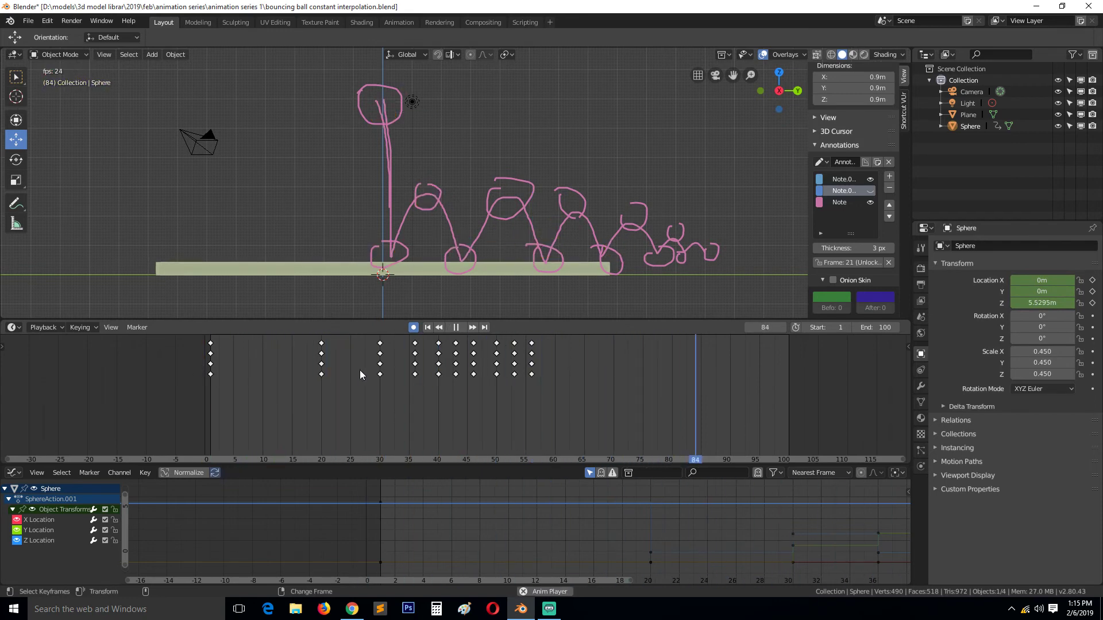
key(space)
- Set the animation end frame to 60 and play the shortened loop through
right_click(552, 356)
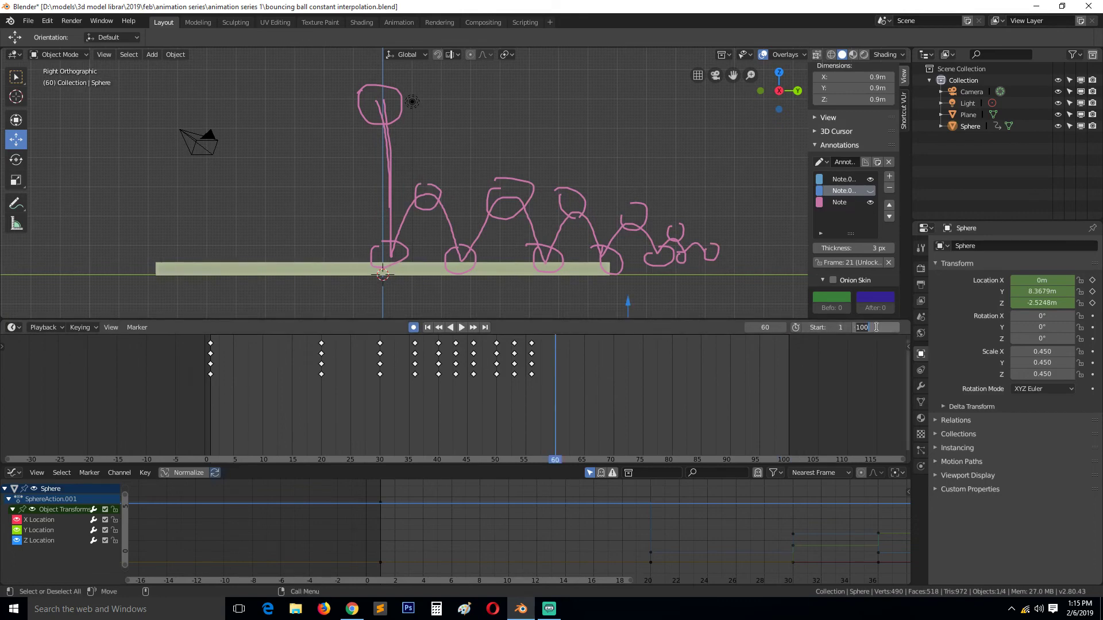
key(Return)
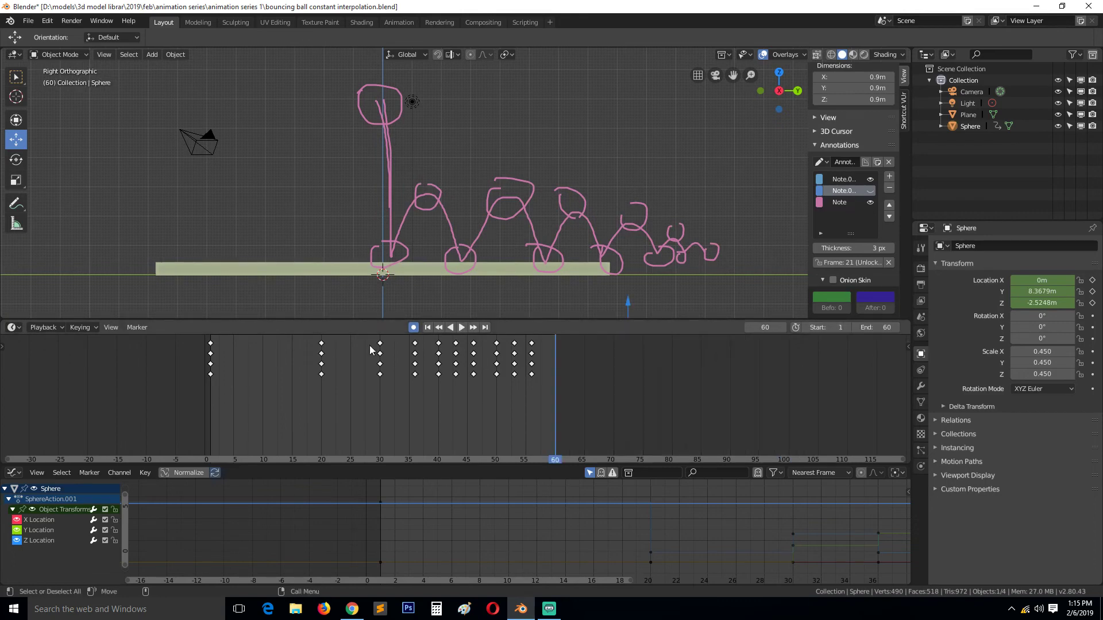
key(space)
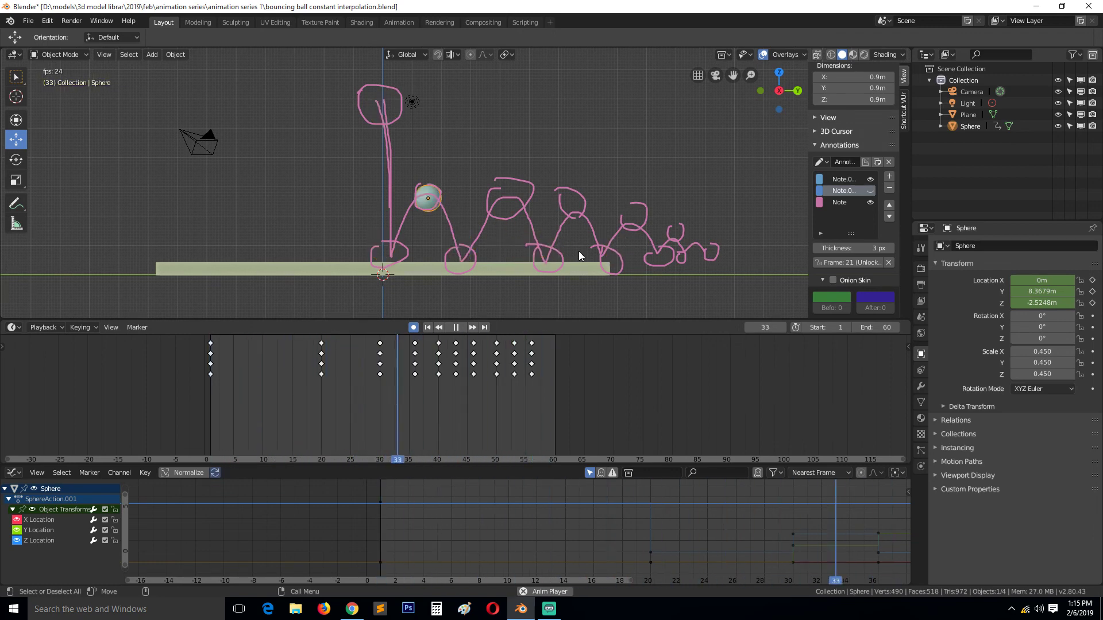
key(space)
key(space)
key(space)
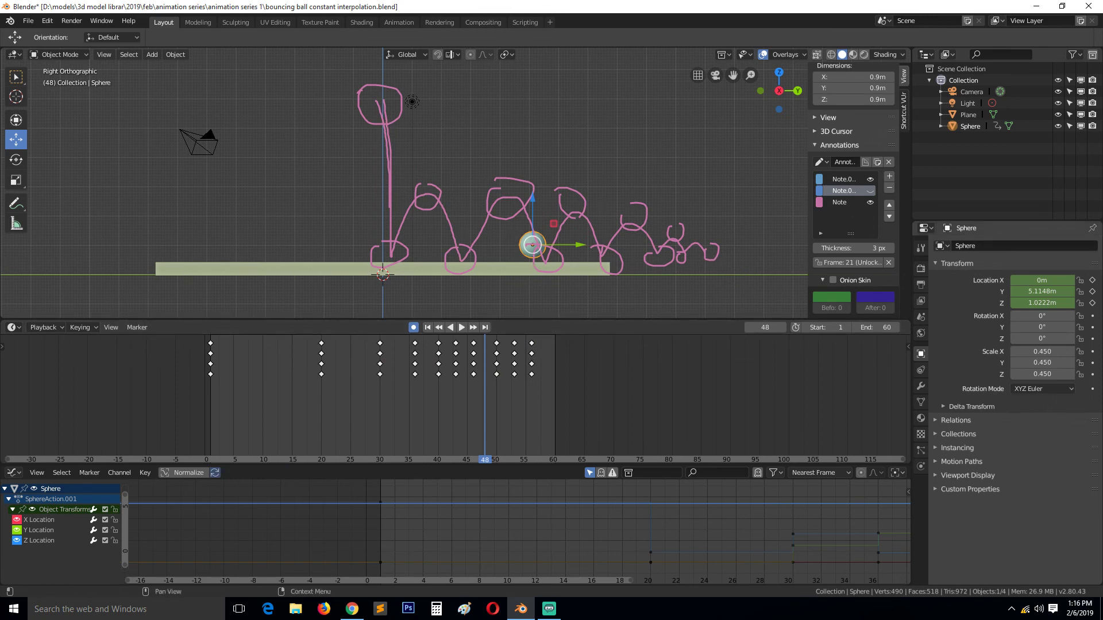
- Save the file as 'bouncing ball constant interpolation.blend'
click(27, 21)
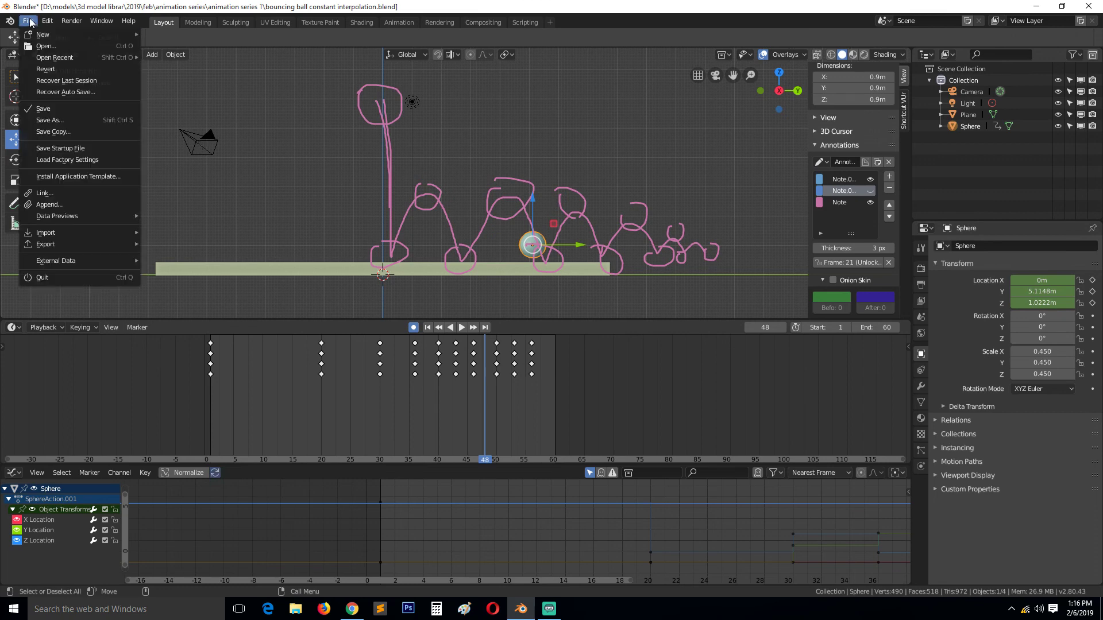
click(63, 119)
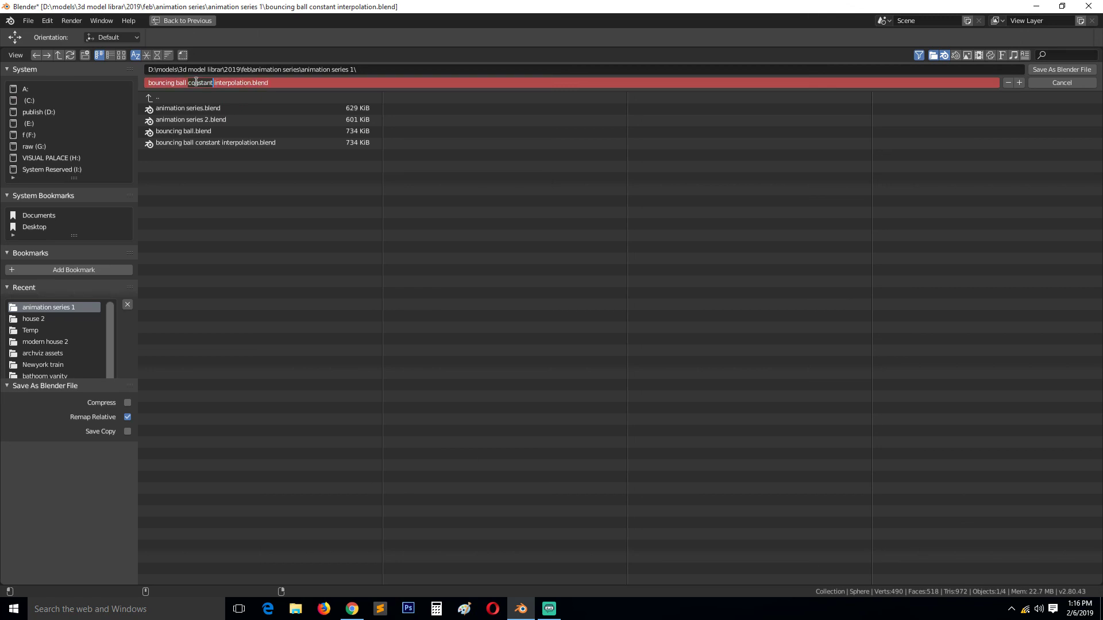
key(Return)
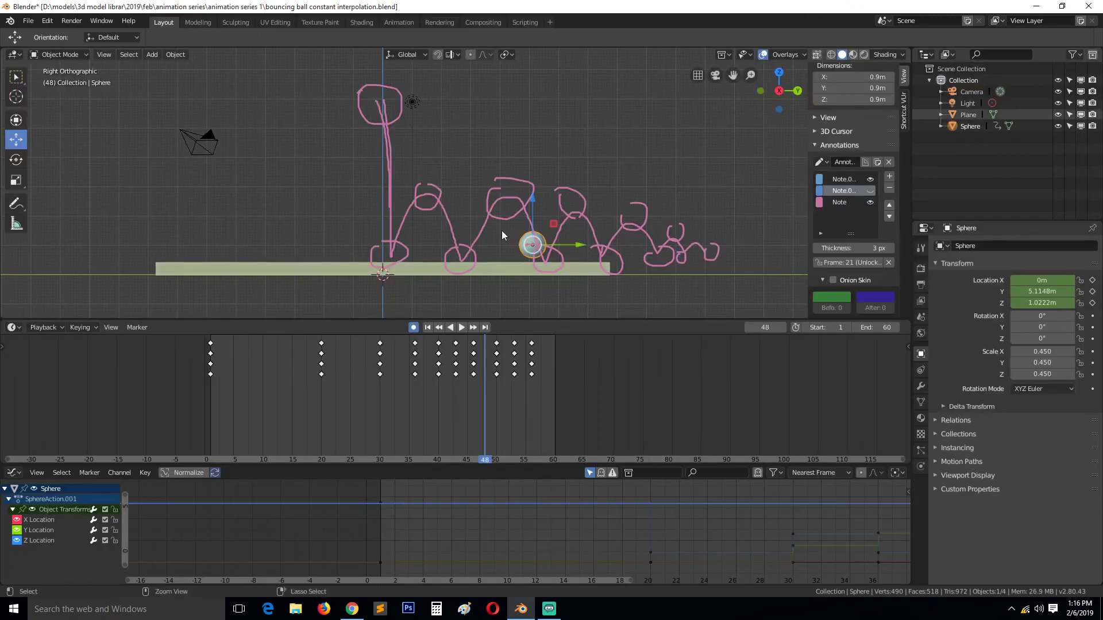
- Save a new copy named 'bouncing ball linear interpolation.blend'
click(20, 21)
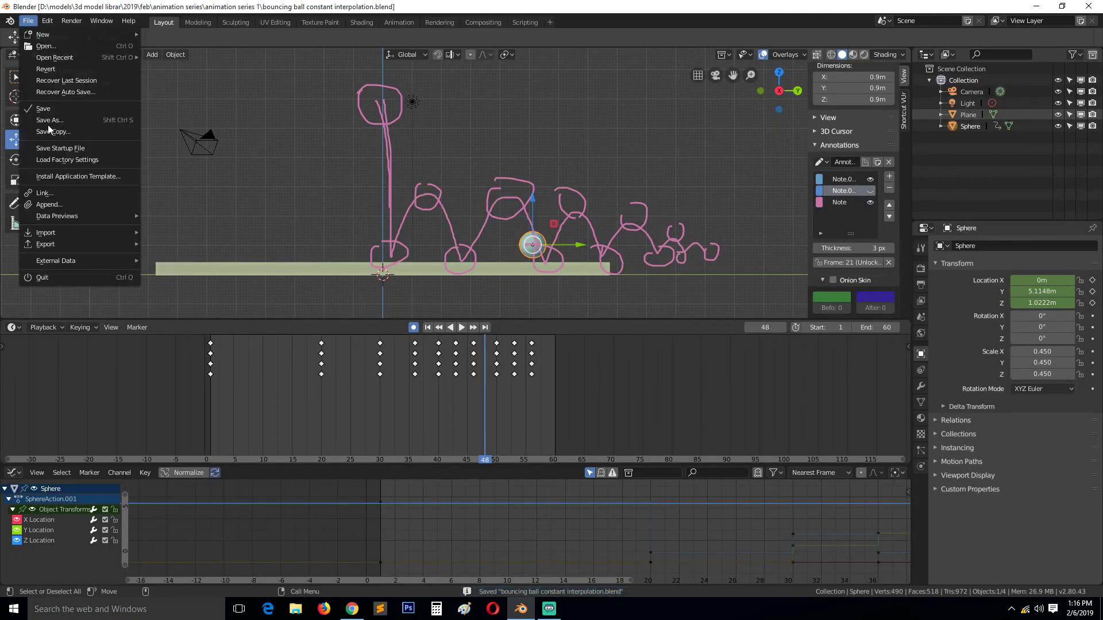
click(76, 123)
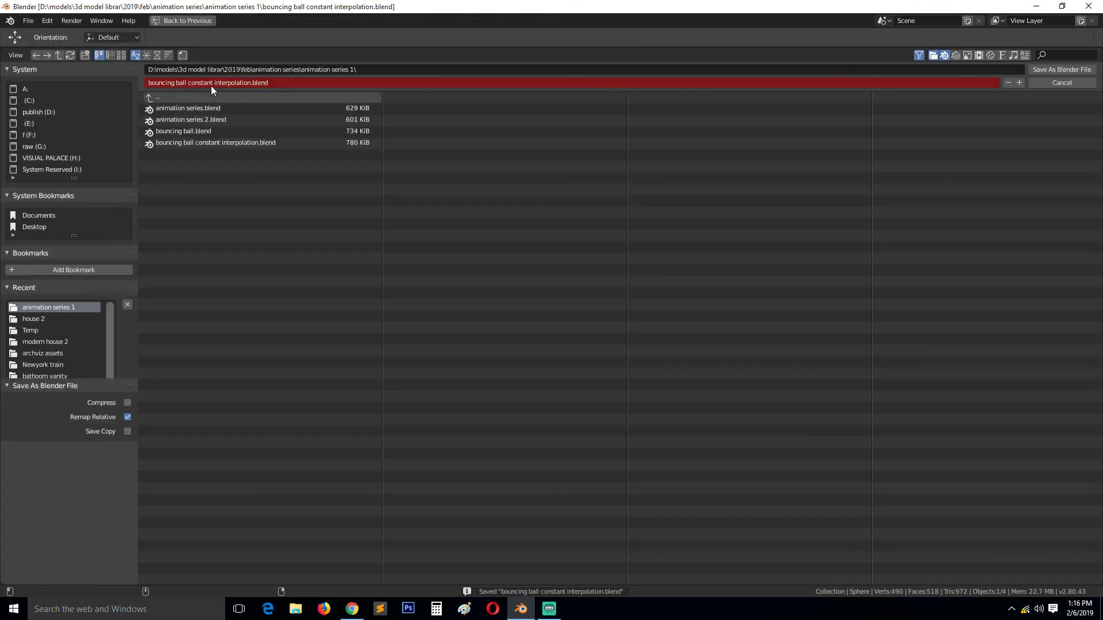
click(210, 84)
double_click(200, 83)
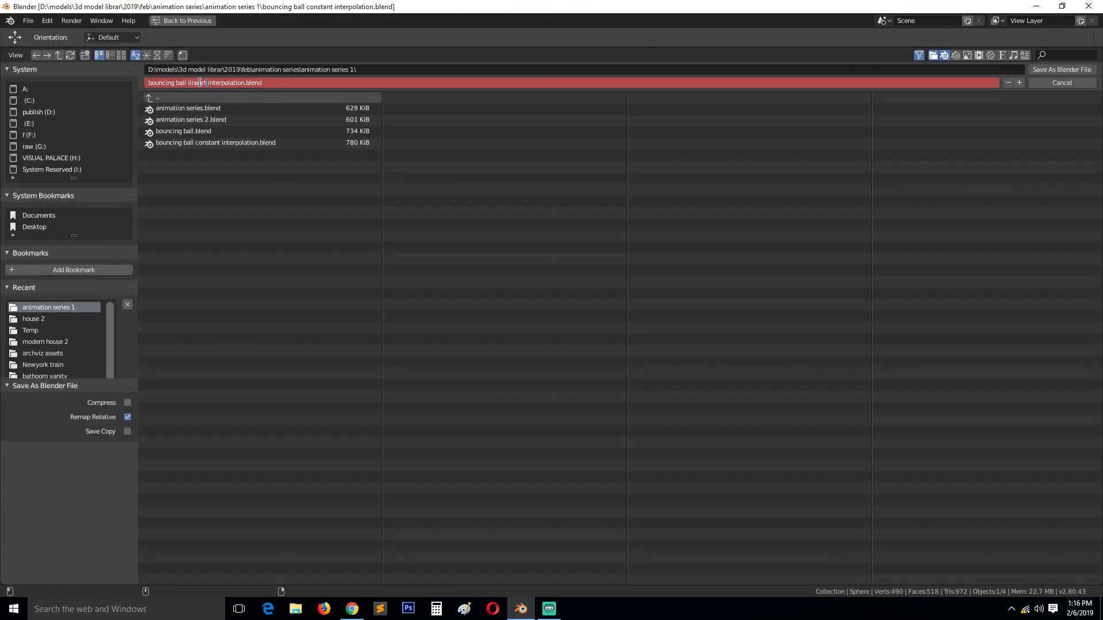
key(Return)
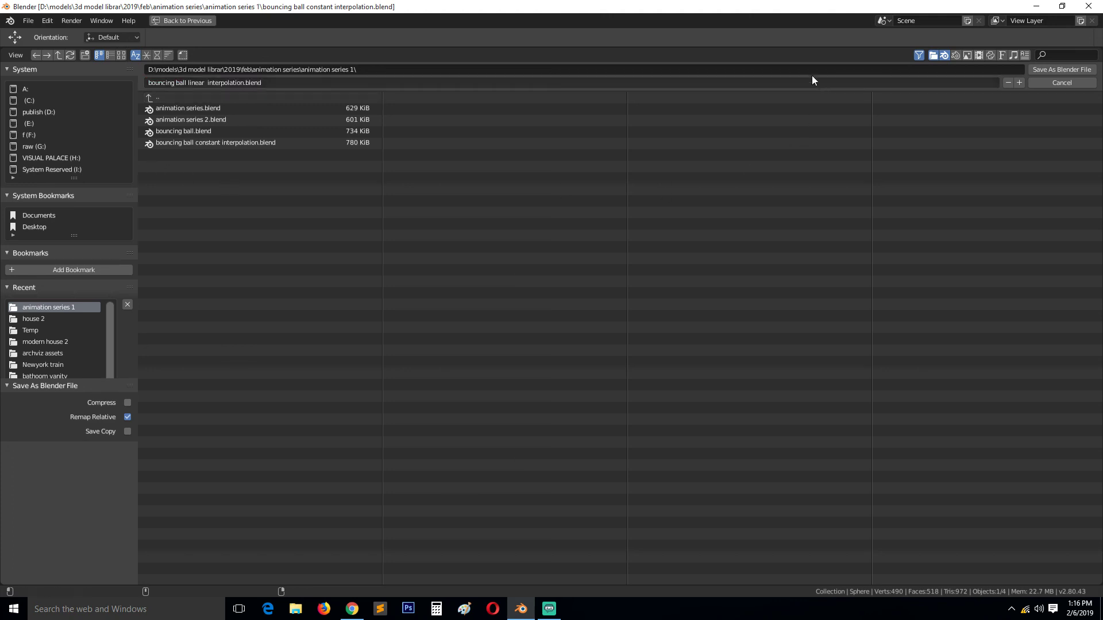